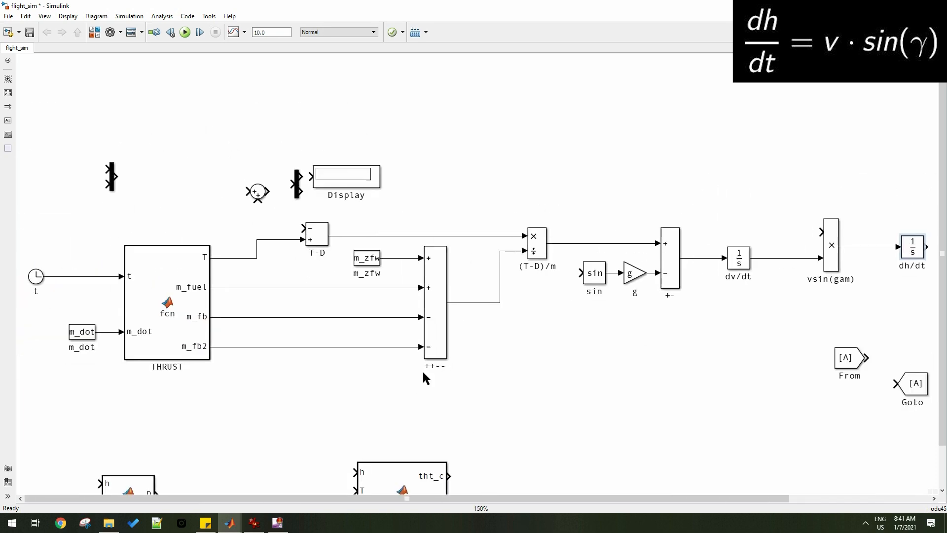
Flip the D = f(h,v) block horizontally and connect the dv/dt integrator's output line to its v input
{"action": "scroll", "coordinate": [652, 233], "scroll_direction": "up", "scroll_amount": 3}
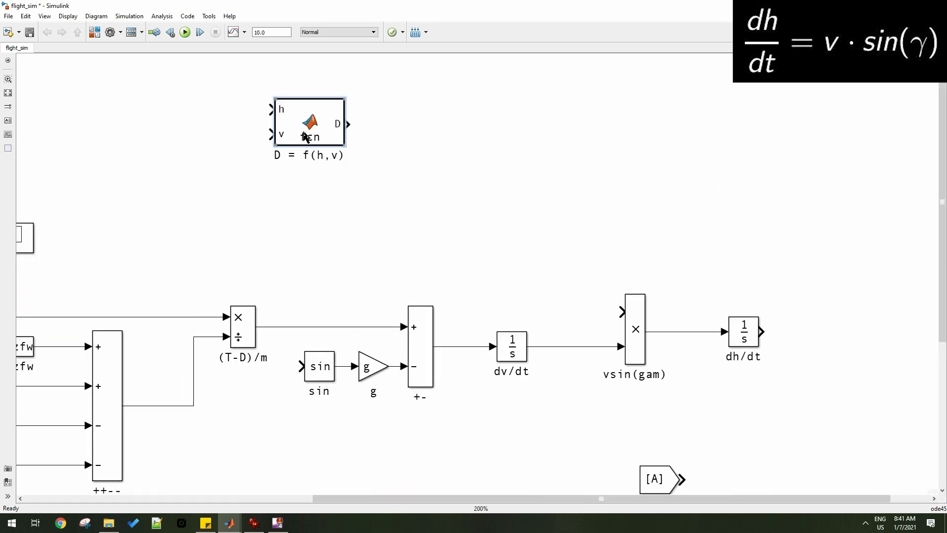
{"action": "key", "text": "ctrl+r"}
{"action": "key", "text": "ctrl+r"}
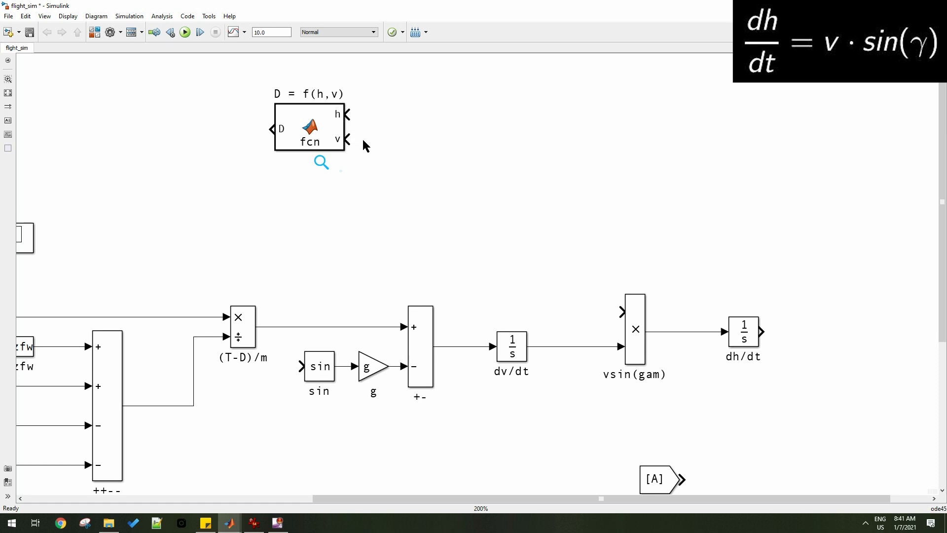
{"action": "left_click_drag", "start_coordinate": [364, 142], "coordinate": [546, 346]}
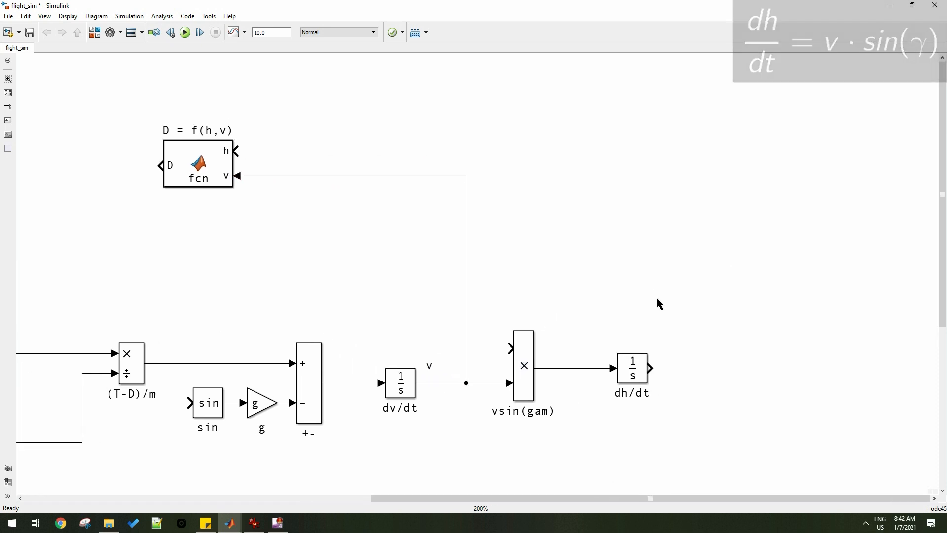
Connect the dh/dt integrator's output to the h input of the D = f(h,v) block, routed around the upper side
{"action": "left_click_drag", "start_coordinate": [650, 368], "coordinate": [234, 152]}
{"action": "left_click_drag", "start_coordinate": [661, 203], "coordinate": [818, 199]}
{"action": "left_click_drag", "start_coordinate": [713, 151], "coordinate": [712, 151]}
{"action": "left_click", "coordinate": [701, 224]}
{"action": "scroll", "coordinate": [700, 252], "scroll_direction": "up", "scroll_amount": 1}
{"action": "left_click_drag", "start_coordinate": [701, 276], "coordinate": [595, 203]}
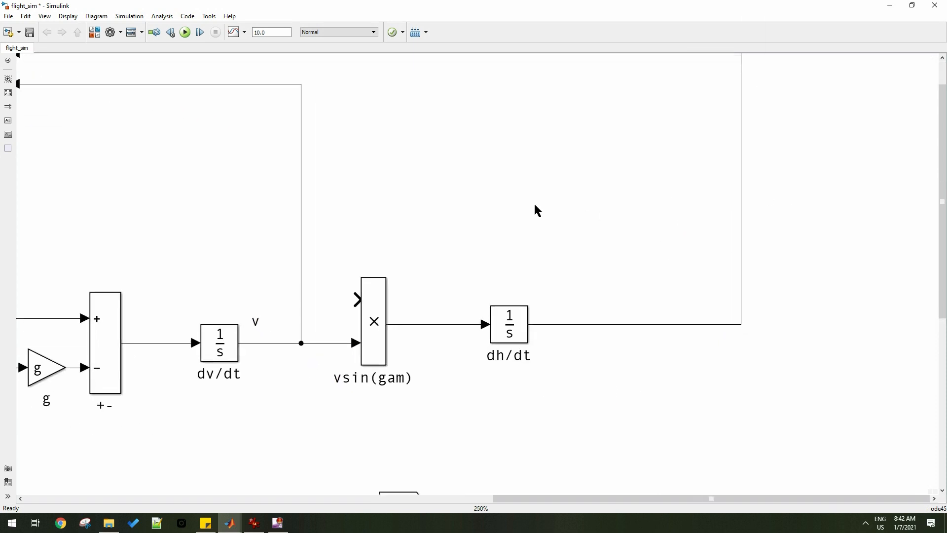
Search the block library for "compare" and add a Compare To Zero block above the dh/dt integrator
{"action": "key", "text": "alt+Tab"}
{"action": "double_click", "coordinate": [66, 21]}
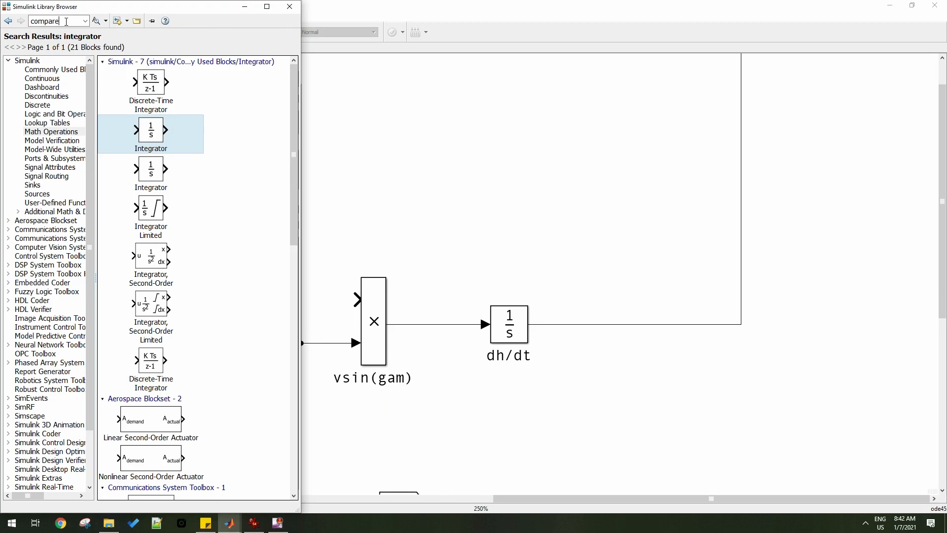
{"action": "type", "text": "compare"}
{"action": "key", "text": "Return"}
{"action": "left_click_drag", "start_coordinate": [180, 84], "coordinate": [589, 133]}
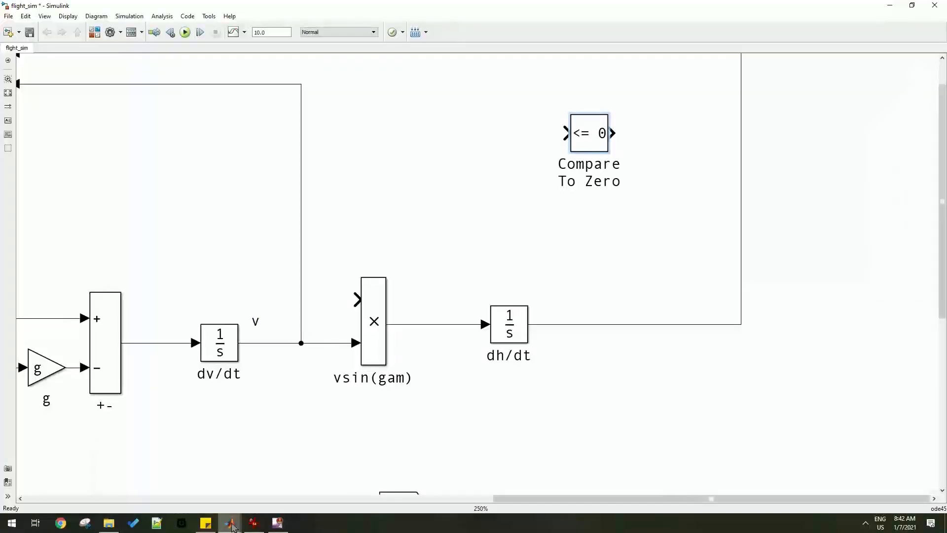
Search the block library for "STOP", add the stop block beside Compare To Zero, and name it STOP
{"action": "left_click", "coordinate": [232, 527]}
{"action": "type", "text": "STOP"}
{"action": "key", "text": "Return"}
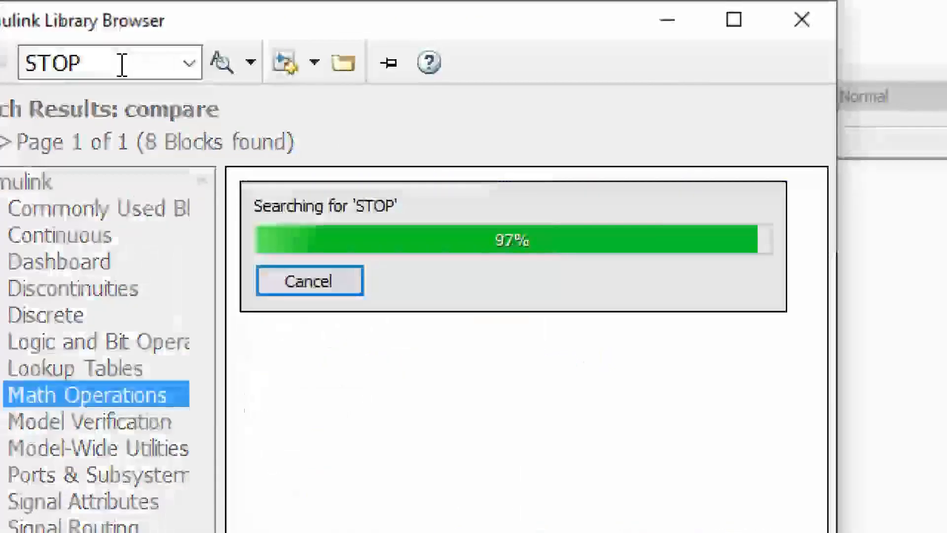
{"action": "left_click_drag", "start_coordinate": [142, 81], "coordinate": [689, 136]}
{"action": "double_click", "coordinate": [684, 168]}
{"action": "type", "text": "STOP"}
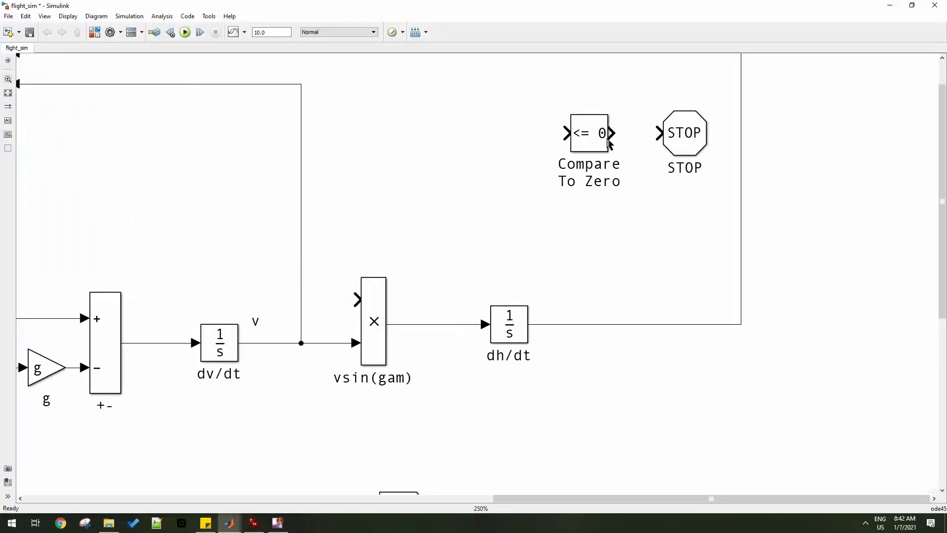
Set the Compare To Zero block's operator to <
{"action": "double_click", "coordinate": [603, 139]}
{"action": "left_click", "coordinate": [675, 134]}
{"action": "left_click", "coordinate": [667, 160]}
{"action": "left_click", "coordinate": [697, 197]}
Name the comparison block h<0? and wire it between the dh/dt output line and the STOP block
{"action": "left_click_drag", "start_coordinate": [603, 134], "coordinate": [615, 134]}
{"action": "left_click_drag", "start_coordinate": [624, 133], "coordinate": [658, 132]}
{"action": "left_click_drag", "start_coordinate": [592, 101], "coordinate": [693, 144]}
{"action": "mouse_move", "coordinate": [688, 137]}
{"action": "left_mouse_down"}
{"action": "mouse_move", "coordinate": [706, 125]}
{"action": "mouse_move", "coordinate": [695, 125]}
{"action": "left_mouse_up"}
{"action": "left_click", "coordinate": [646, 153]}
{"action": "left_click_drag", "start_coordinate": [554, 324], "coordinate": [552, 324]}
Place the spare Display block below h<0?, connect it to the dh/dt output line, and name it h(m)
{"action": "scroll", "coordinate": [587, 262], "scroll_direction": "down", "scroll_amount": 3}
{"action": "left_click_drag", "start_coordinate": [443, 338], "coordinate": [548, 309]}
{"action": "left_click_drag", "start_coordinate": [177, 208], "coordinate": [727, 223]}
{"action": "scroll", "coordinate": [775, 224], "scroll_direction": "up", "scroll_amount": 3}
{"action": "scroll", "coordinate": [775, 223], "scroll_direction": "up", "scroll_amount": 2}
{"action": "double_click", "coordinate": [652, 250]}
{"action": "type", "text": "h(m)"}
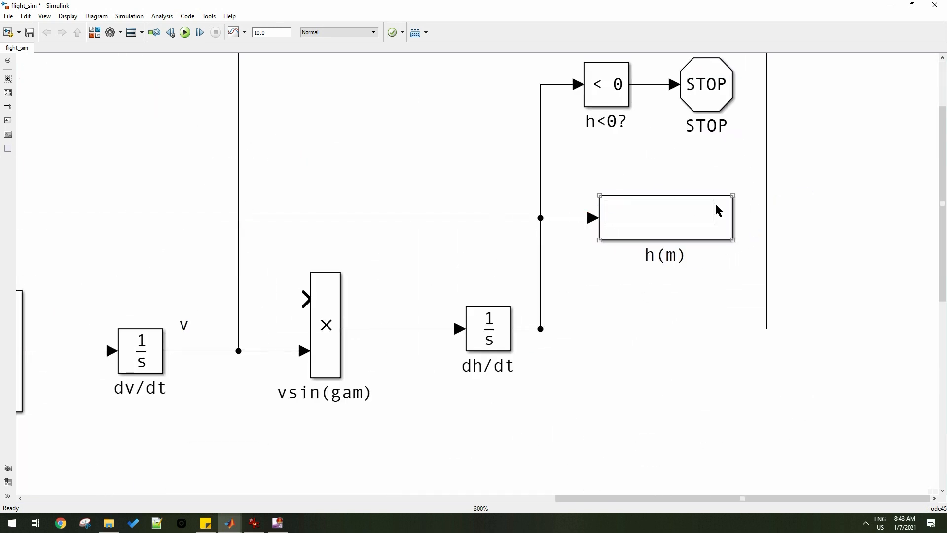
Place a Scope block beside the h<0? block and name it HEIGHT
{"action": "scroll", "coordinate": [517, 260], "scroll_direction": "down", "scroll_amount": 2}
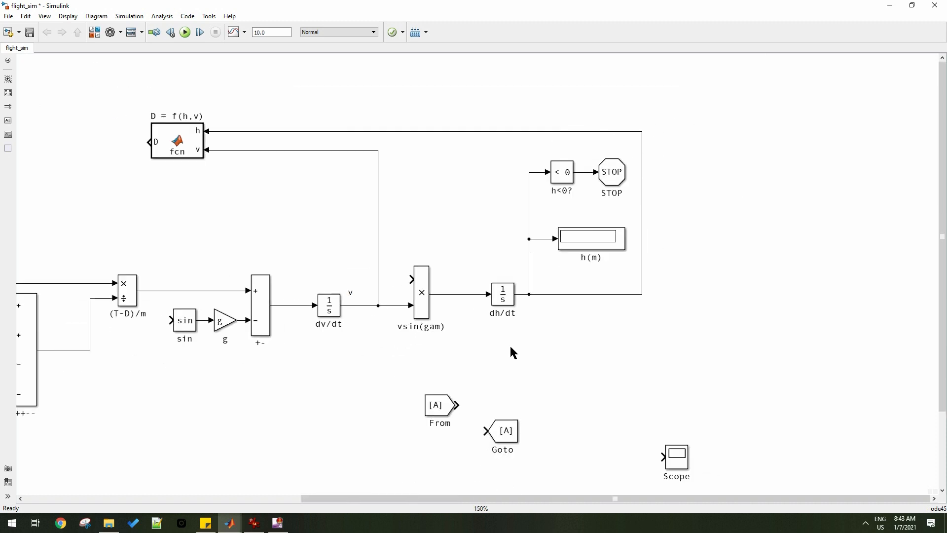
{"action": "left_click_drag", "start_coordinate": [503, 430], "coordinate": [430, 207]}
{"action": "scroll", "coordinate": [401, 276], "scroll_direction": "down", "scroll_amount": 2}
{"action": "scroll", "coordinate": [430, 207], "scroll_direction": "up", "scroll_amount": 4}
{"action": "double_click", "coordinate": [406, 219]}
{"action": "type", "text": "h("}
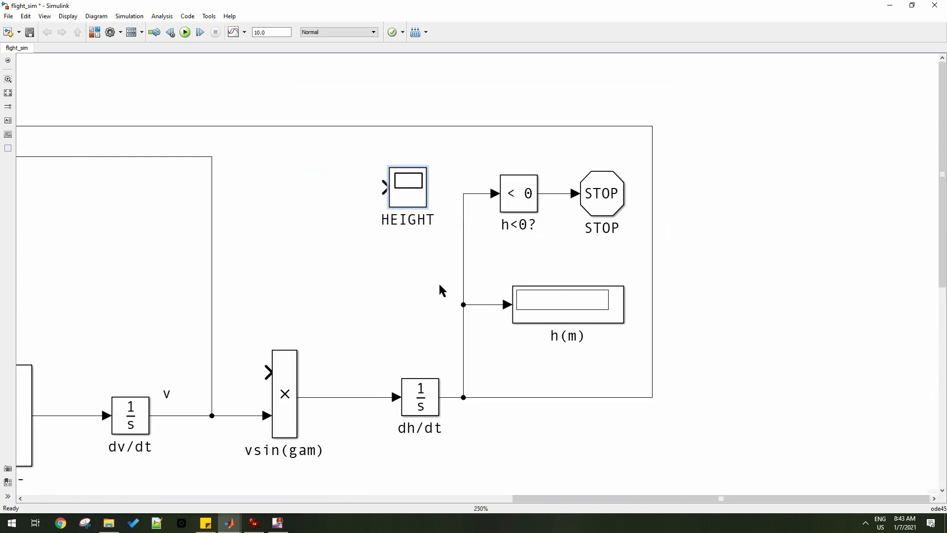
Flip the HEIGHT scope, reduce its size, and connect it to the height signal line feeding h<0?
{"action": "key", "text": "ctrl+i"}
{"action": "left_click_drag", "start_coordinate": [395, 176], "coordinate": [395, 182]}
{"action": "left_click", "coordinate": [378, 250]}
{"action": "left_click", "coordinate": [415, 203]}
{"action": "left_click_drag", "start_coordinate": [427, 213], "coordinate": [426, 196]}
{"action": "left_click_drag", "start_coordinate": [410, 187], "coordinate": [409, 196]}
{"action": "left_click", "coordinate": [410, 235]}
Move the spare Sum and Demux blocks out of the way to below the dv/dt integrator
{"action": "scroll", "coordinate": [365, 260], "scroll_direction": "left", "scroll_amount": 4}
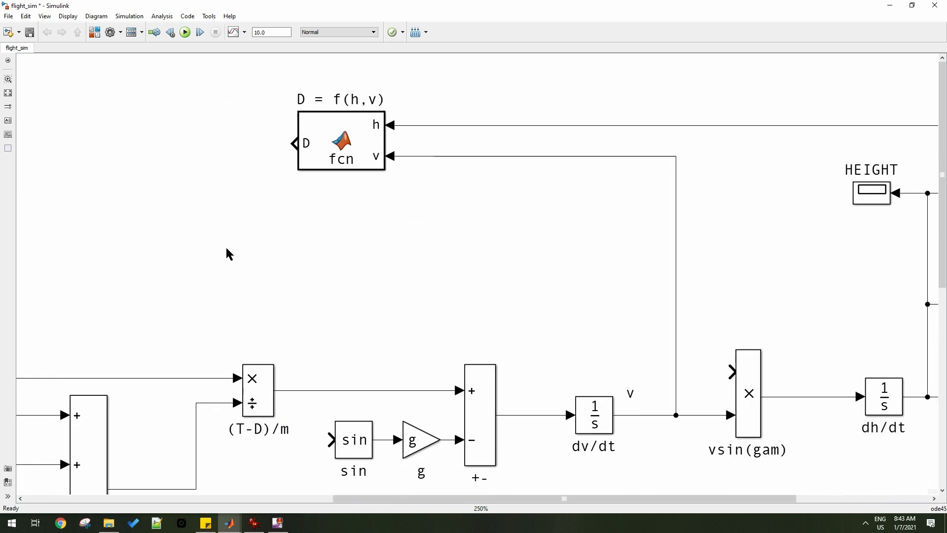
{"action": "scroll", "coordinate": [224, 246], "scroll_direction": "down", "scroll_amount": 1}
{"action": "key", "text": "alt+Tab"}
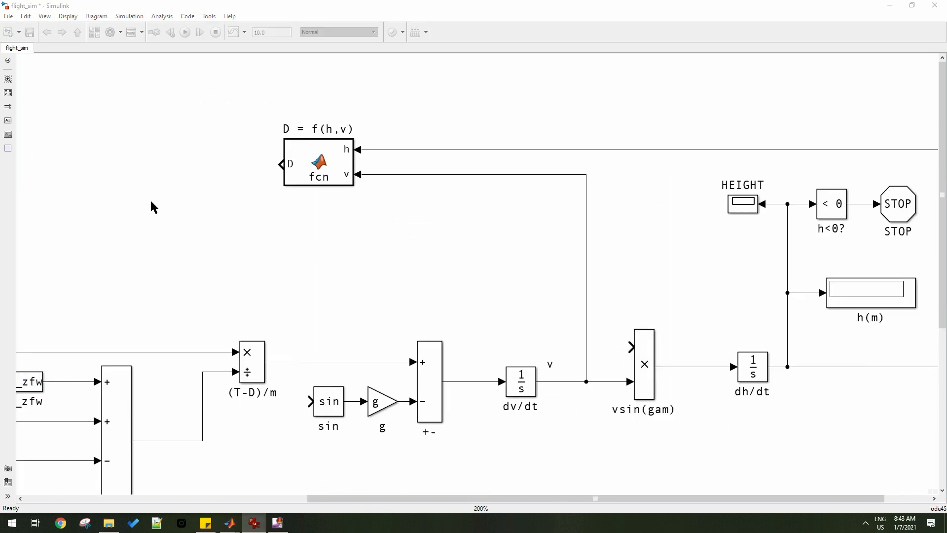
{"action": "left_click_drag", "start_coordinate": [159, 212], "coordinate": [463, 210]}
{"action": "left_click_drag", "start_coordinate": [169, 242], "coordinate": [822, 462]}
{"action": "left_click", "coordinate": [547, 228]}
Connect the drag block's D output to the minus input of T-D and reroute the line close to T-D
{"action": "left_click_drag", "start_coordinate": [584, 161], "coordinate": [253, 347]}
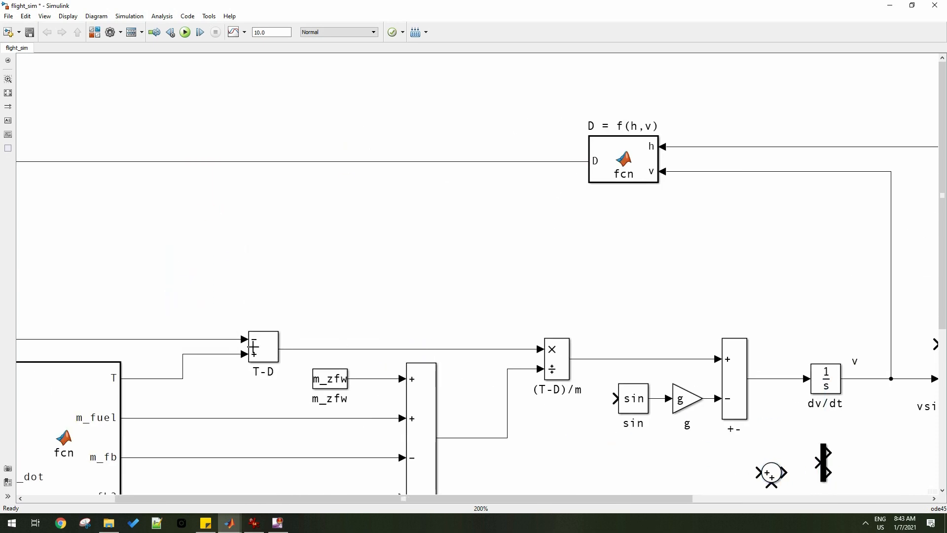
{"action": "scroll", "coordinate": [222, 269], "scroll_direction": "down", "scroll_amount": 1}
{"action": "left_click_drag", "start_coordinate": [34, 247], "coordinate": [192, 239]}
{"action": "scroll", "coordinate": [333, 215], "scroll_direction": "up", "scroll_amount": 1}
{"action": "scroll", "coordinate": [572, 253], "scroll_direction": "down", "scroll_amount": 1}
Place a Goto block pointing upward above the THRUST block's T output, name it T-to, and narrow it
{"action": "left_click_drag", "start_coordinate": [546, 469], "coordinate": [562, 255]}
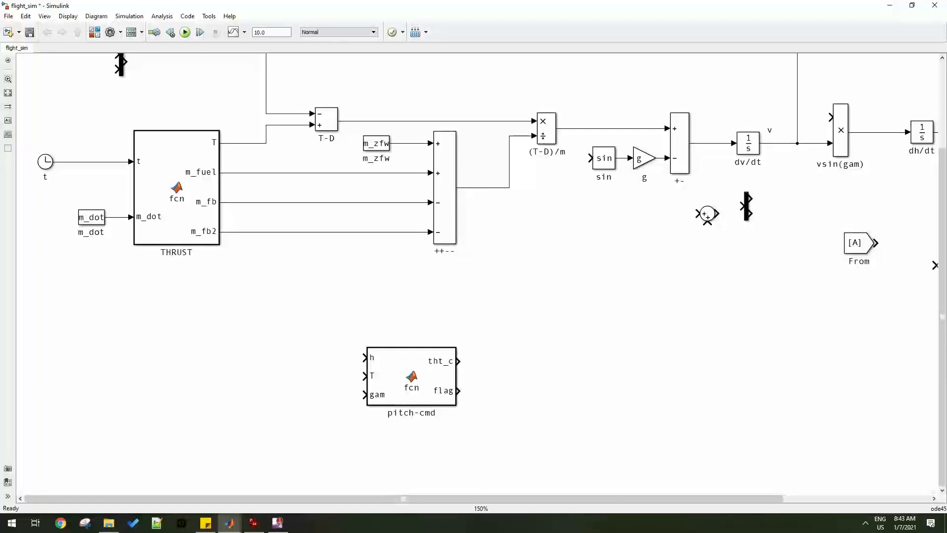
{"action": "key", "text": "alt+Tab"}
{"action": "left_click_drag", "start_coordinate": [378, 379], "coordinate": [244, 365]}
{"action": "left_click_drag", "start_coordinate": [323, 390], "coordinate": [281, 397]}
{"action": "left_click", "coordinate": [367, 352]}
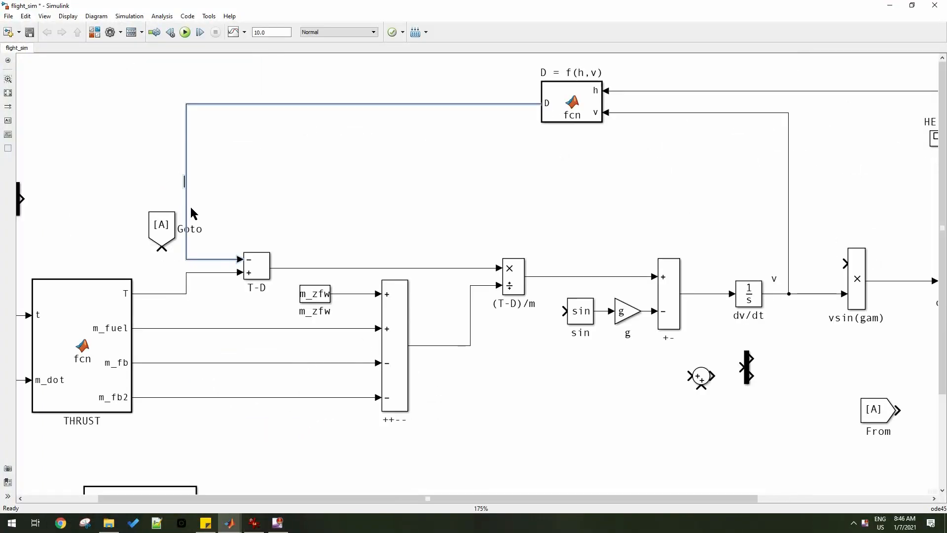
{"action": "left_click", "coordinate": [138, 193]}
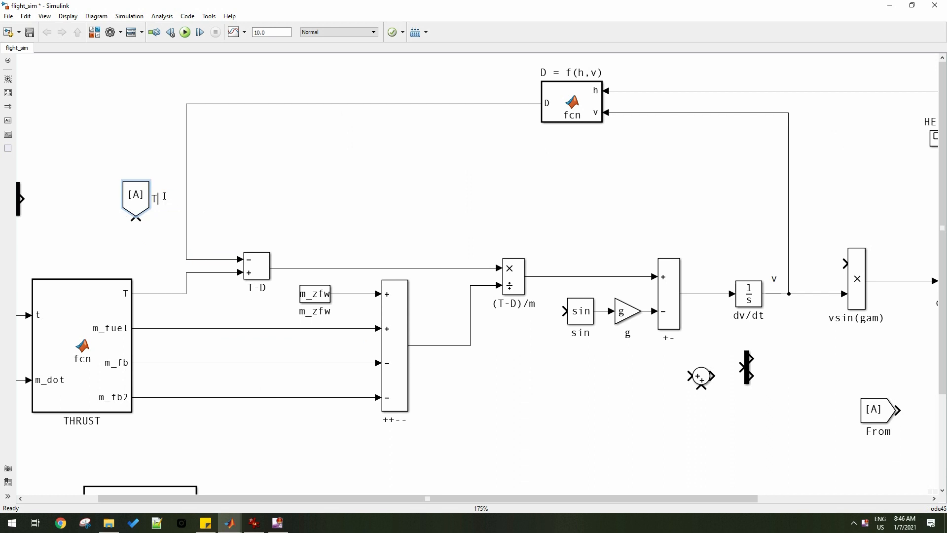
{"action": "left_click_drag", "start_coordinate": [147, 214], "coordinate": [136, 214]}
{"action": "left_click_drag", "start_coordinate": [131, 206], "coordinate": [149, 207]}
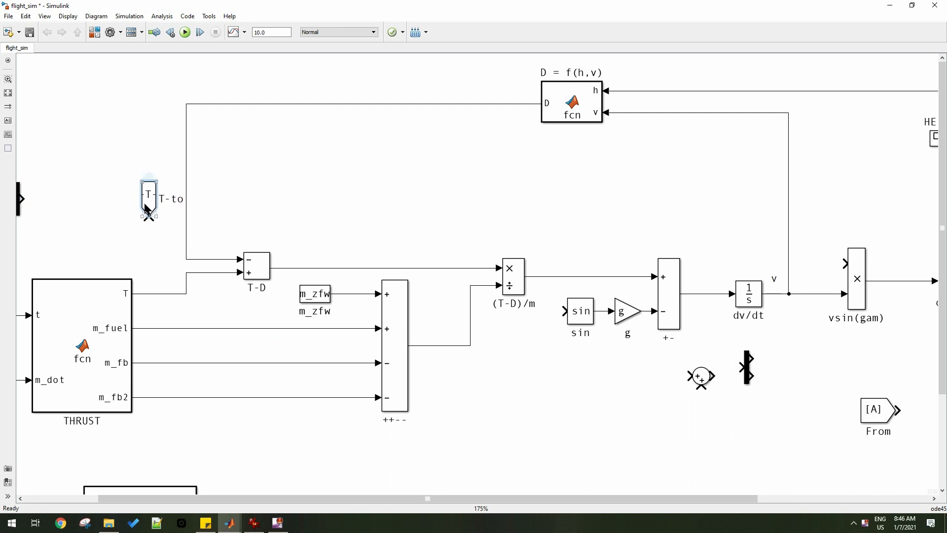
Set the T-to block's Goto tag to T and connect it to the THRUST block's T output line
{"action": "double_click", "coordinate": [149, 207]}
{"action": "double_click", "coordinate": [422, 214]}
{"action": "type", "text": "T"}
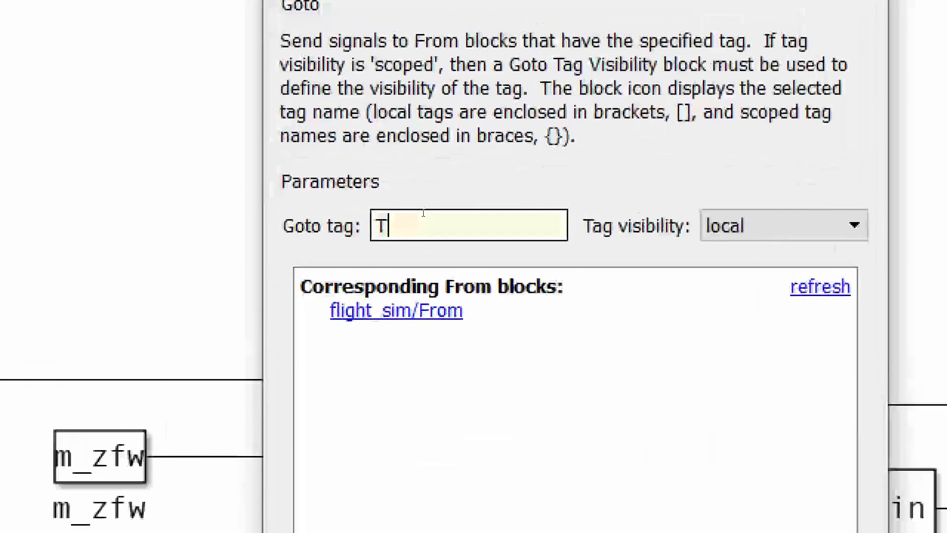
{"action": "left_click", "coordinate": [433, 368]}
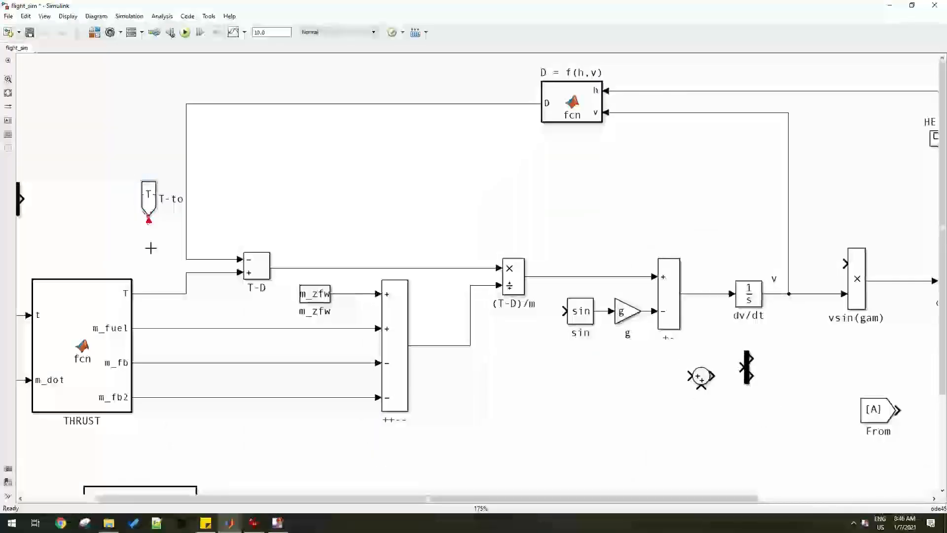
{"action": "key", "text": "alt+Tab"}
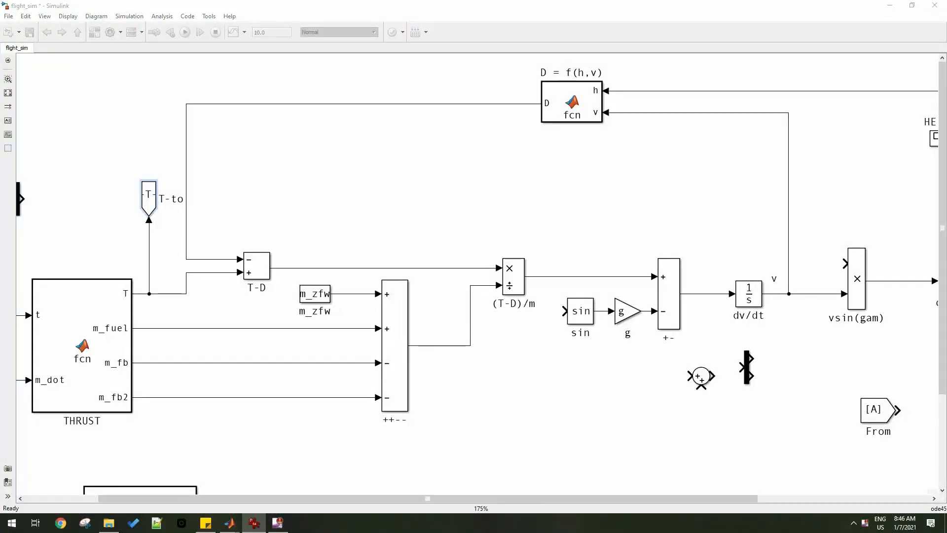
Copy the T-to block to beneath the HEIGHT scope, rotate it to face the height line, and name it h-to
{"action": "left_click_drag", "start_coordinate": [694, 218], "coordinate": [628, 237]}
{"action": "left_click_drag", "start_coordinate": [85, 218], "coordinate": [822, 201]}
{"action": "left_click_drag", "start_coordinate": [633, 246], "coordinate": [226, 278]}
{"action": "key", "text": "ctrl+r"}
{"action": "key", "text": "ctrl+r"}
{"action": "key", "text": "ctrl+r"}
{"action": "double_click", "coordinate": [416, 222]}
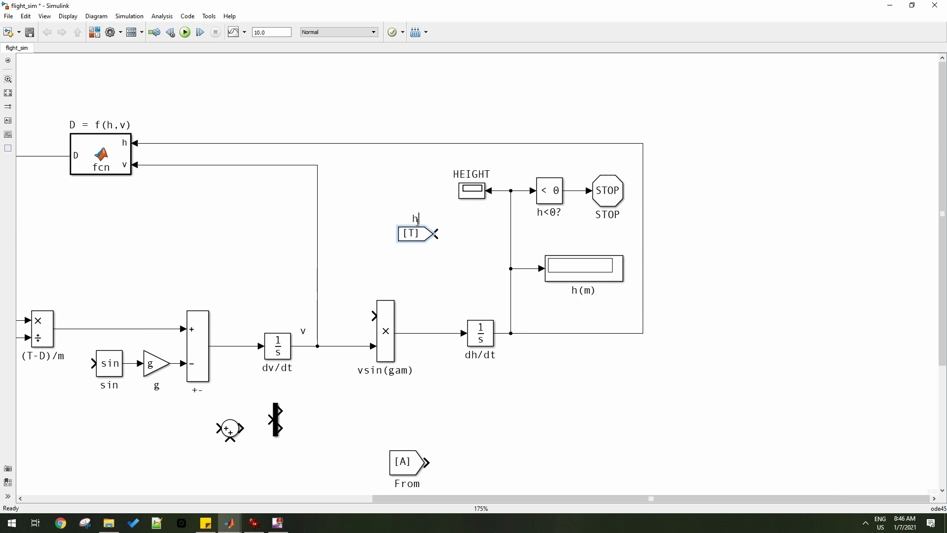
{"action": "left_click_drag", "start_coordinate": [418, 233], "coordinate": [497, 234]}
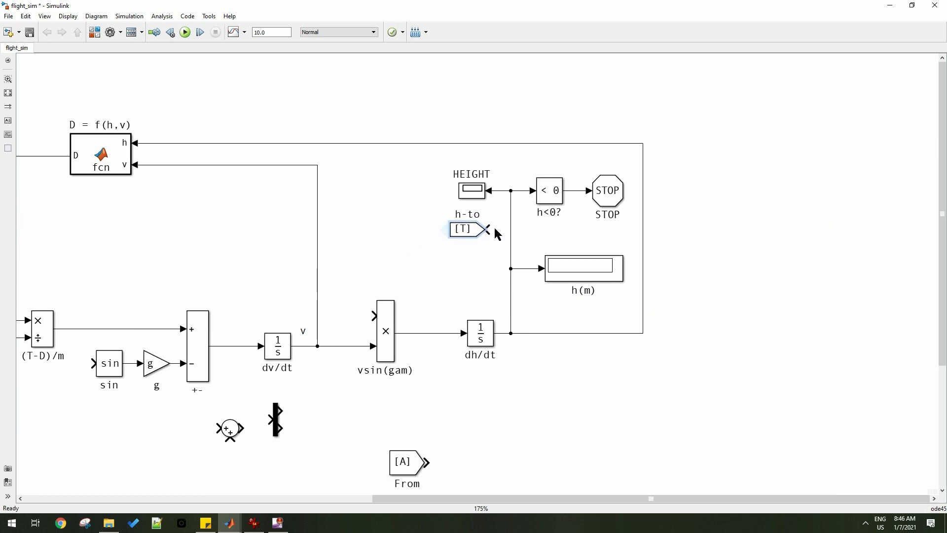
Set the h-to block's Goto tag to h and connect it to the height signal line
{"action": "double_click", "coordinate": [467, 233]}
{"action": "type", "text": "h"}
{"action": "left_click", "coordinate": [431, 370]}
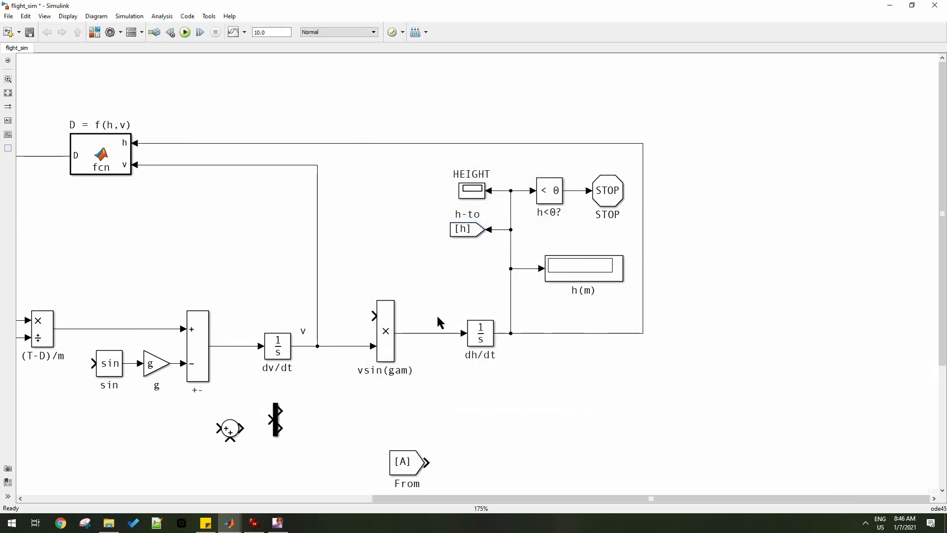
Copy the h-to block to near the v feedback line, rotate it to face the line, and name it v-to
{"action": "left_click_drag", "start_coordinate": [471, 227], "coordinate": [360, 191]}
{"action": "key", "text": "ctrl+r"}
{"action": "key", "text": "ctrl+r"}
{"action": "double_click", "coordinate": [361, 207]}
{"action": "type", "text": "v-to"}
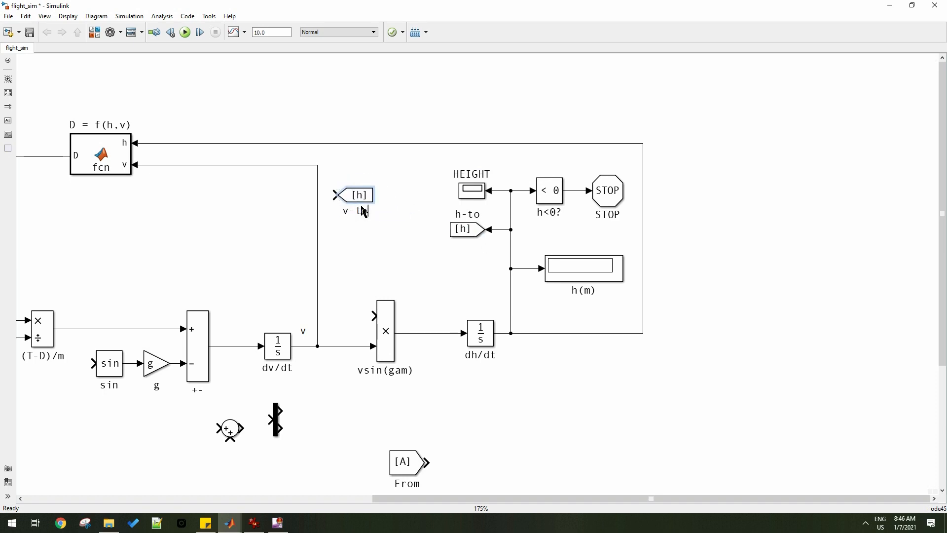
Set the v-to block's Goto tag to v, align it with the v feedback line, and connect it
{"action": "double_click", "coordinate": [361, 200]}
{"action": "type", "text": "v"}
{"action": "left_click", "coordinate": [431, 369]}
{"action": "left_click_drag", "start_coordinate": [343, 193], "coordinate": [352, 162]}
{"action": "left_click_drag", "start_coordinate": [344, 165], "coordinate": [317, 165]}
Copy the HEIGHT scope to below the v feedback line, name it SPEED, and connect it to that line
{"action": "left_click_drag", "start_coordinate": [267, 201], "coordinate": [363, 206]}
{"action": "left_click_drag", "start_coordinate": [570, 201], "coordinate": [342, 201], "text": "ctrl"}
{"action": "left_click", "coordinate": [326, 225]}
{"action": "type", "text": "SPEED"}
{"action": "left_click_drag", "start_coordinate": [320, 194], "coordinate": [283, 169]}
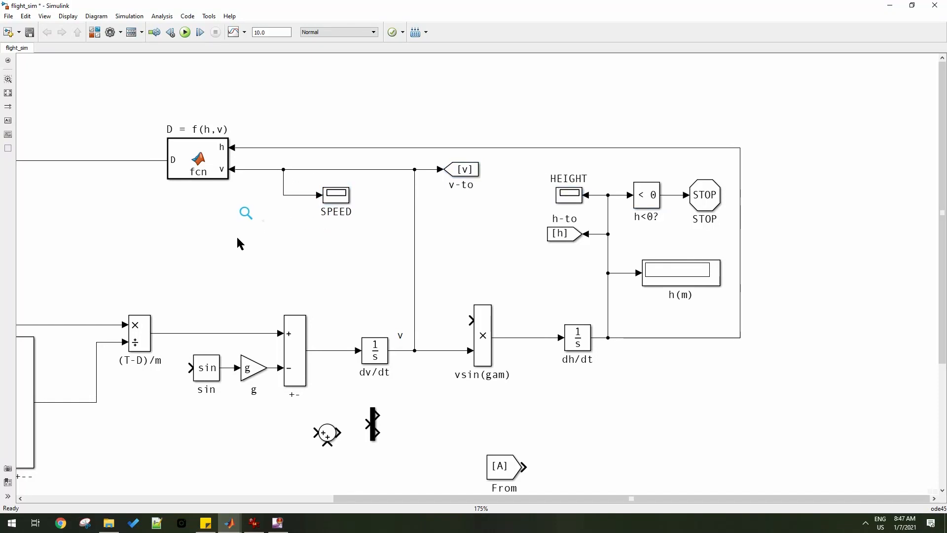
Copy the h(m) display to below the dv/dt output, rotate and shrink it, and move the spare Sum and Demux blocks away
{"action": "left_click_drag", "start_coordinate": [666, 277], "coordinate": [437, 411], "text": "ctrl"}
{"action": "key", "text": "ctrl+r"}
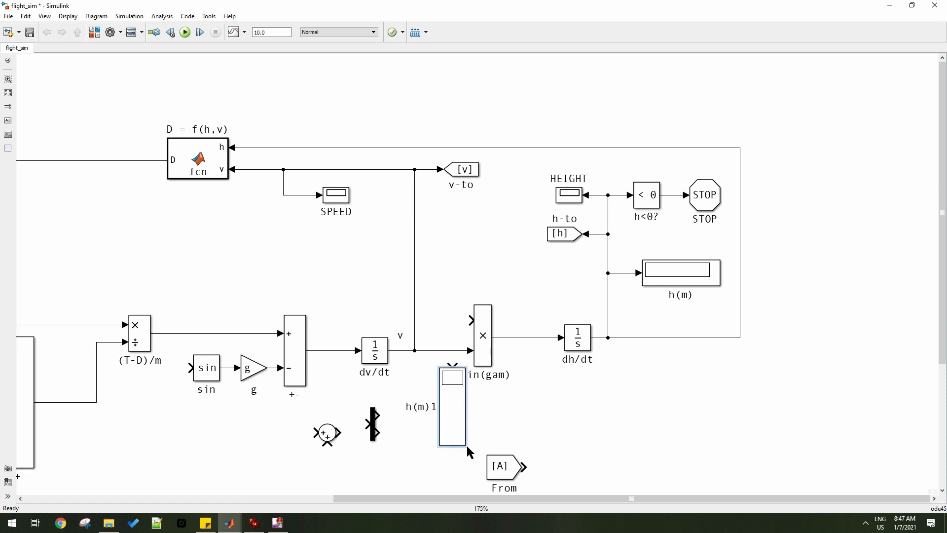
{"action": "left_click_drag", "start_coordinate": [465, 445], "coordinate": [422, 394]}
{"action": "left_click_drag", "start_coordinate": [302, 416], "coordinate": [408, 454]}
{"action": "left_click_drag", "start_coordinate": [372, 428], "coordinate": [178, 471]}
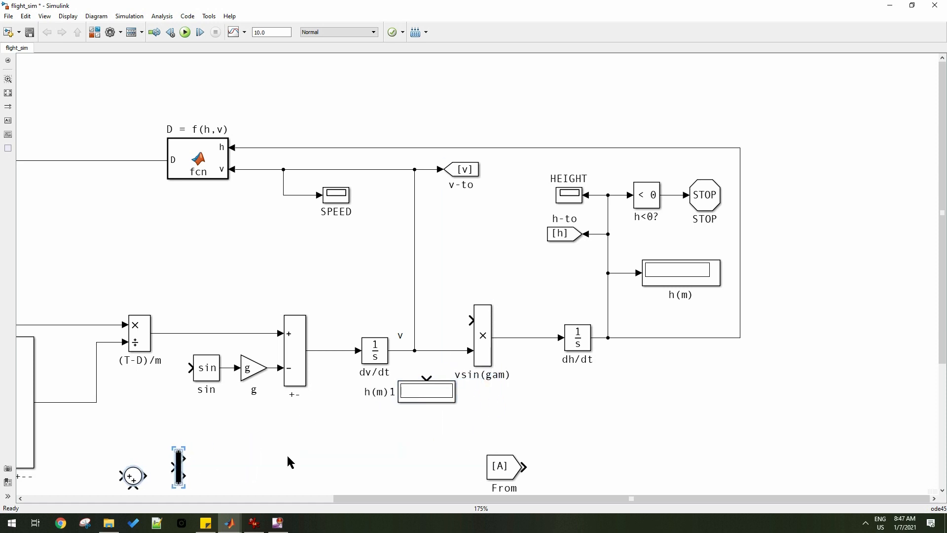
Shift the dv/dt integrator and v feedback line, connect the copied display to the v signal, and name it v(m/s)
{"action": "left_click_drag", "start_coordinate": [417, 400], "coordinate": [405, 409]}
{"action": "left_click_drag", "start_coordinate": [375, 353], "coordinate": [348, 355]}
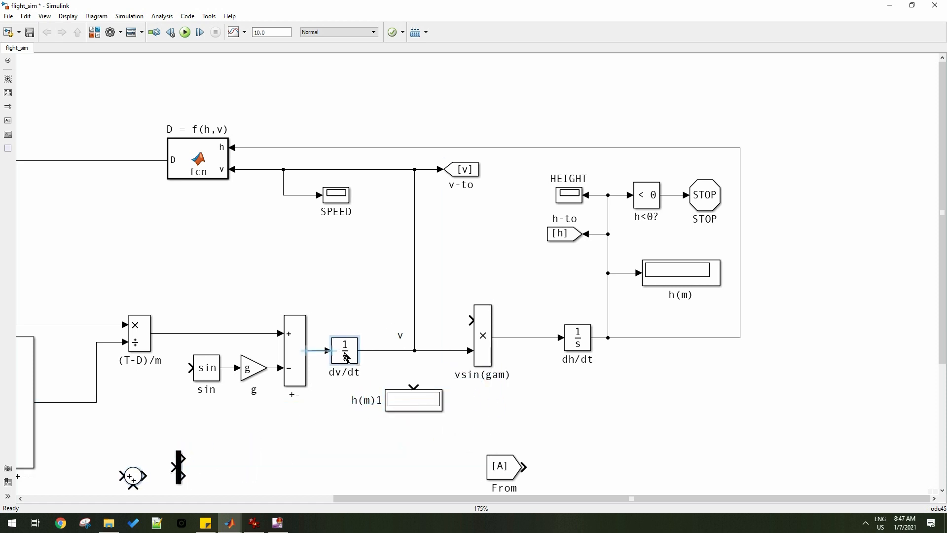
{"action": "left_click_drag", "start_coordinate": [414, 321], "coordinate": [391, 321]}
{"action": "left_click_drag", "start_coordinate": [414, 401], "coordinate": [389, 401]}
{"action": "double_click", "coordinate": [344, 400]}
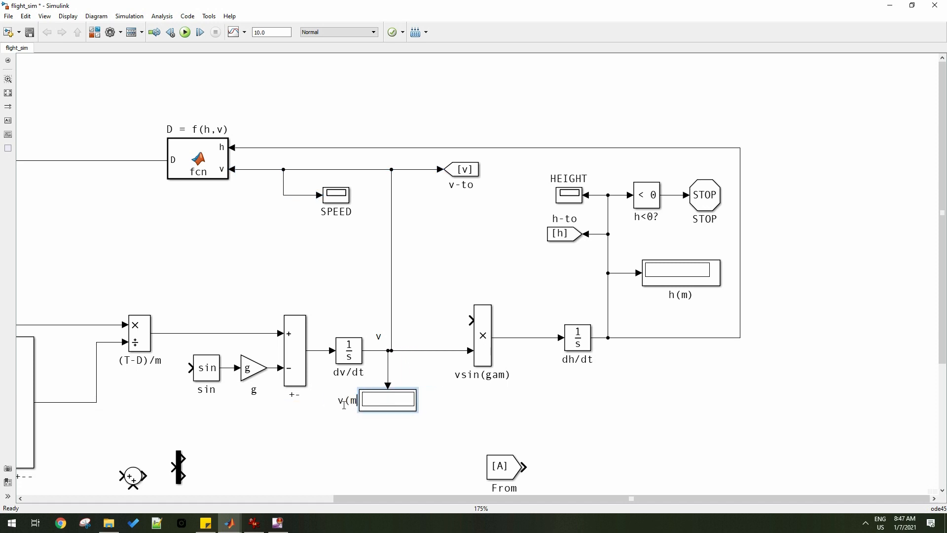
Copy the +- sum block to the empty area below the dh/dt integrator and flip the copy horizontally
{"action": "scroll", "coordinate": [346, 439], "scroll_direction": "down", "scroll_amount": 1}
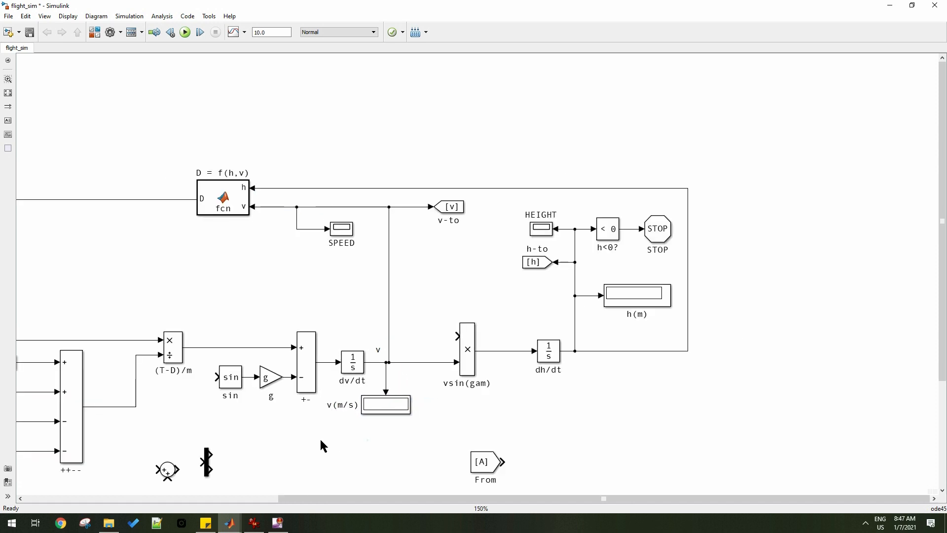
{"action": "left_click_drag", "start_coordinate": [320, 437], "coordinate": [678, 243]}
{"action": "left_click_drag", "start_coordinate": [767, 335], "coordinate": [389, 334]}
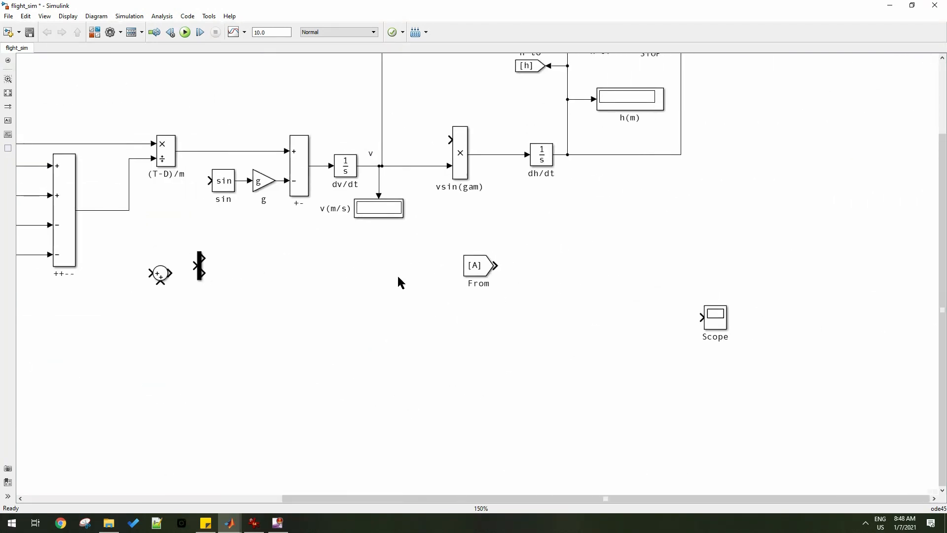
{"action": "left_click_drag", "start_coordinate": [370, 268], "coordinate": [342, 353]}
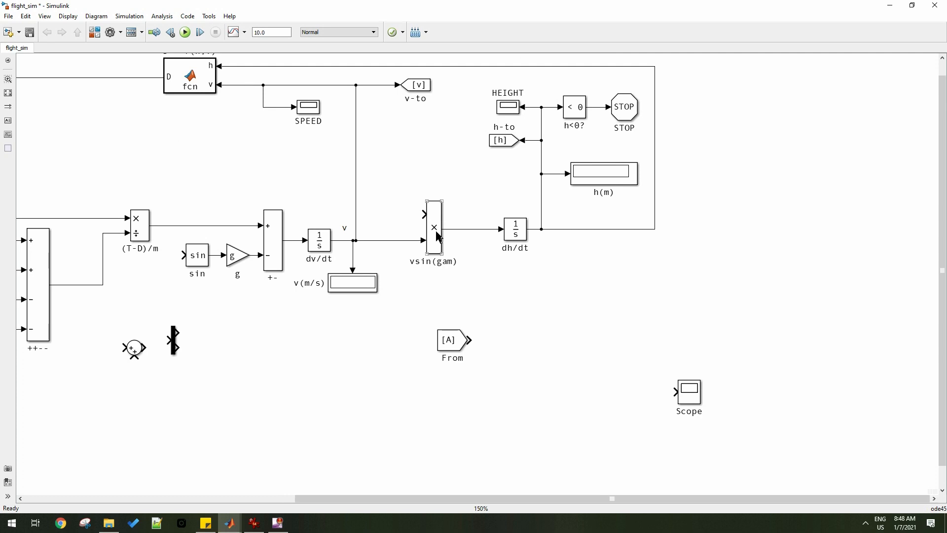
{"action": "left_click", "coordinate": [283, 248]}
{"action": "left_click_drag", "start_coordinate": [574, 366], "coordinate": [553, 369]}
{"action": "key", "text": "ctrl+i"}
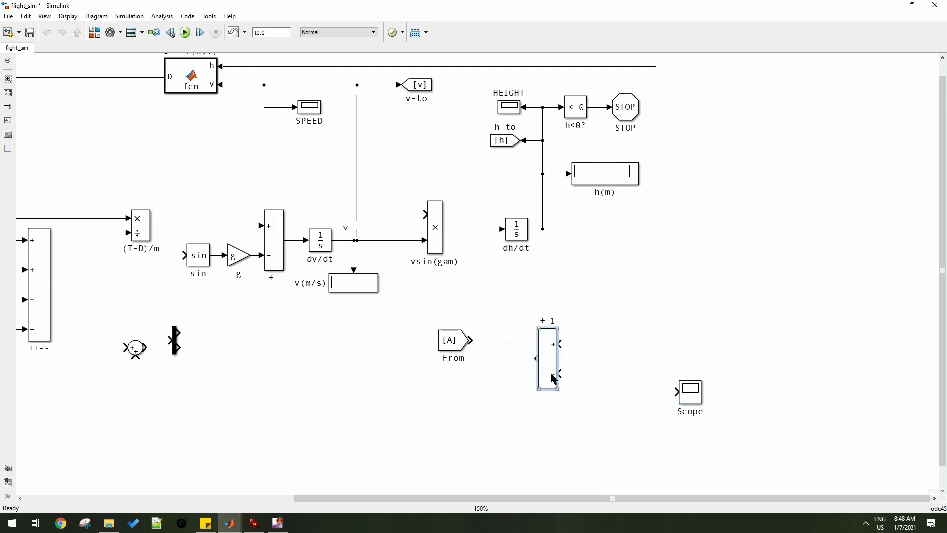
Set the copied sum block's list of signs to ++ and name the block ++
{"action": "double_click", "coordinate": [551, 373]}
{"action": "double_click", "coordinate": [611, 376]}
{"action": "type", "text": "++"}
{"action": "left_click", "coordinate": [666, 483]}
{"action": "triple_click", "coordinate": [404, 14]}
{"action": "type", "text": "++"}
{"action": "left_click", "coordinate": [493, 262]}
{"action": "scroll", "coordinate": [477, 247], "scroll_direction": "down", "scroll_amount": 3}
{"action": "scroll", "coordinate": [477, 247], "scroll_direction": "down", "scroll_amount": 2}
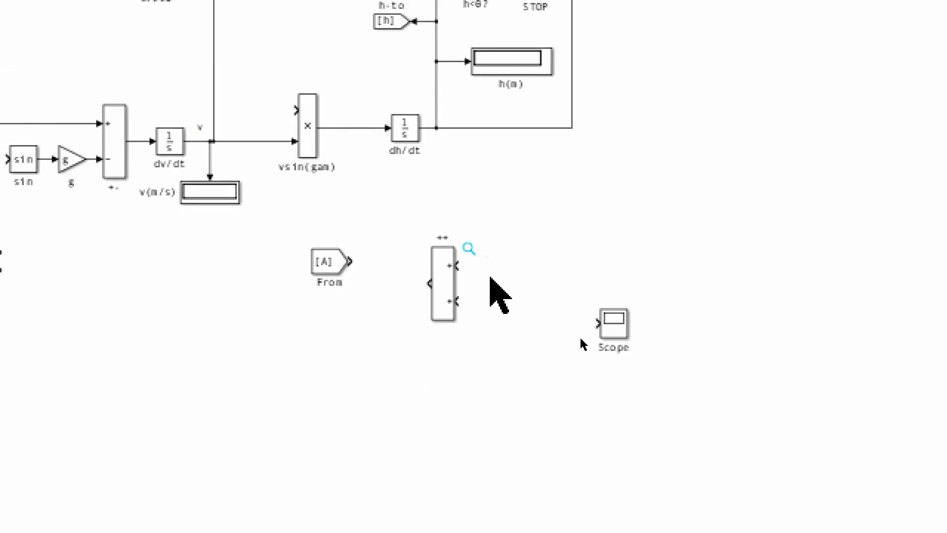
Copy the m_zfw constant to the area above and beside the ++ sum block and name the copy RE
{"action": "scroll", "coordinate": [577, 315], "scroll_direction": "up", "scroll_amount": 6}
{"action": "left_click_drag", "start_coordinate": [263, 331], "coordinate": [473, 321]}
{"action": "left_click_drag", "start_coordinate": [91, 198], "coordinate": [807, 267]}
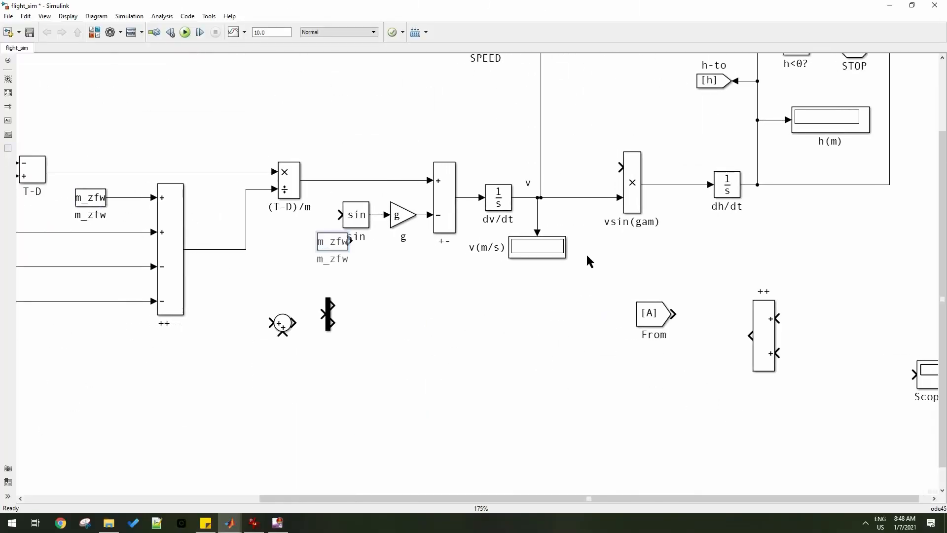
{"action": "left_click_drag", "start_coordinate": [858, 300], "coordinate": [556, 292]}
{"action": "double_click", "coordinate": [514, 276]}
Set the constant value of the RE block to R_E
{"action": "double_click", "coordinate": [508, 259]}
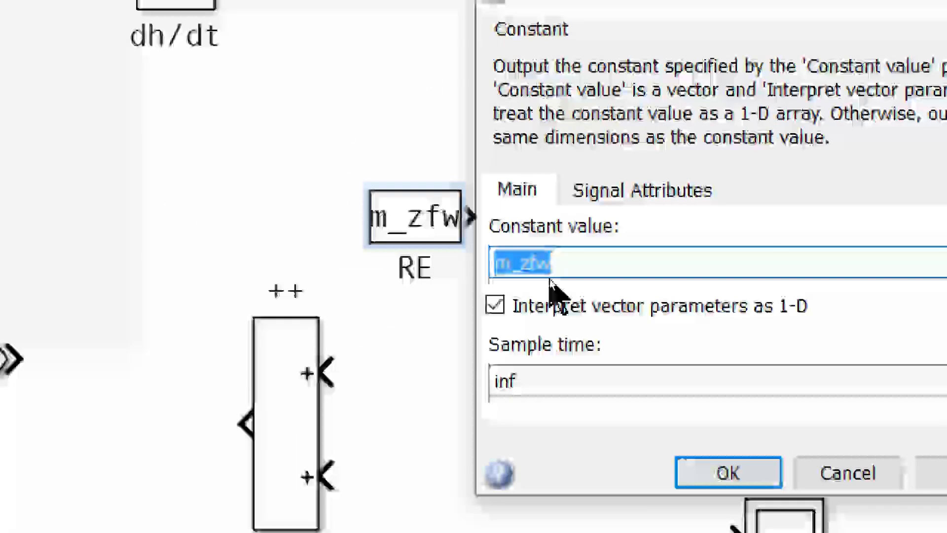
{"action": "type", "text": "R_3"}
{"action": "key", "text": "Return"}
{"action": "double_click", "coordinate": [446, 211]}
{"action": "left_click", "coordinate": [601, 266]}
{"action": "key", "text": "BackSpace"}
{"action": "type", "text": "E"}
{"action": "key", "text": "Return"}
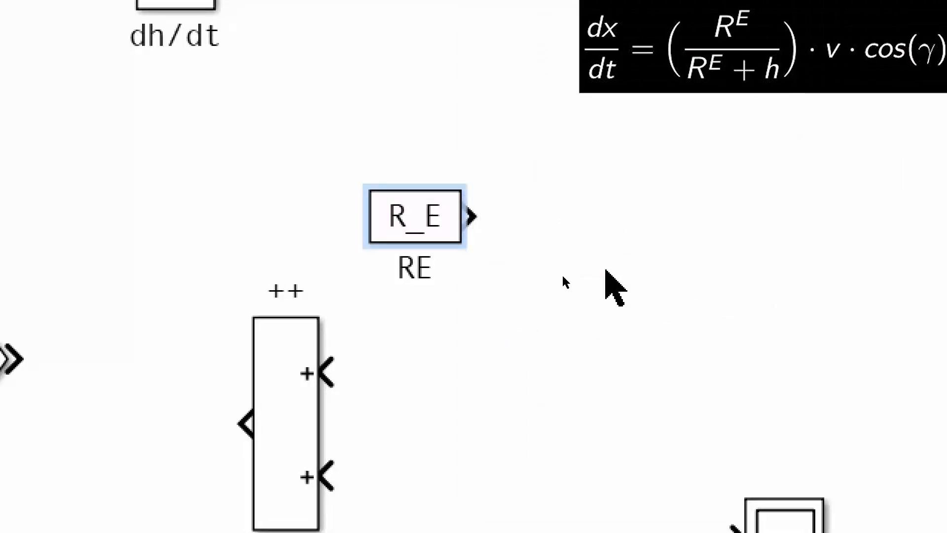
Flip the RE constant, place it beside the ++ sum block, and feed R_E and the h signal into the sum
{"action": "key", "text": "ctrl+r"}
{"action": "key", "text": "ctrl+r"}
{"action": "left_click_drag", "start_coordinate": [403, 213], "coordinate": [513, 402]}
{"action": "scroll", "coordinate": [553, 302], "scroll_direction": "up", "scroll_amount": 1}
{"action": "left_click_drag", "start_coordinate": [391, 268], "coordinate": [511, 360]}
{"action": "key", "text": "ctrl+g"}
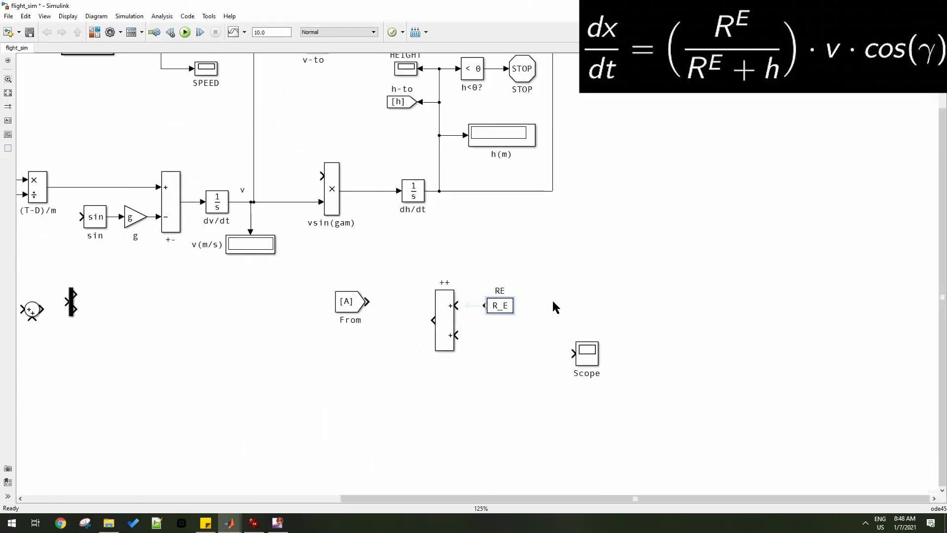
{"action": "key", "text": "ctrl+z"}
{"action": "key", "text": "ctrl+z"}
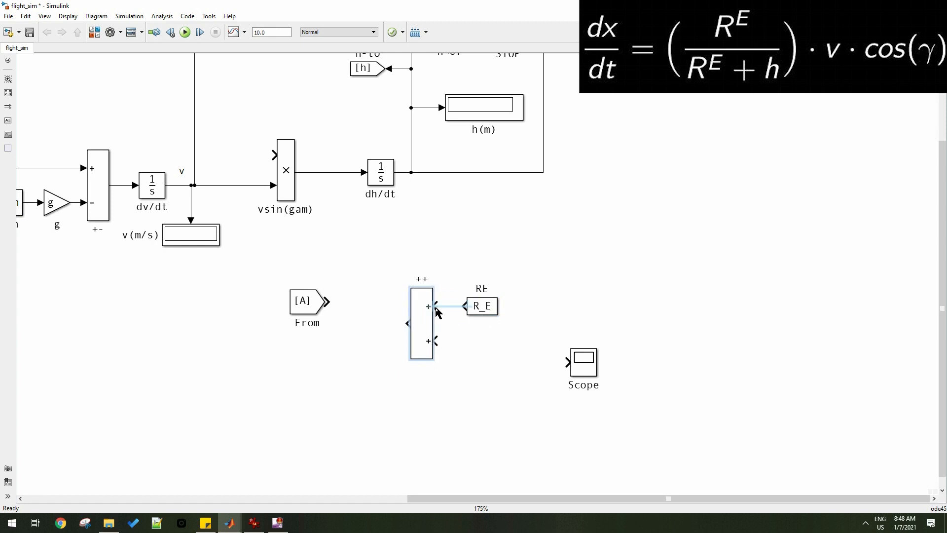
{"action": "left_click_drag", "start_coordinate": [545, 173], "coordinate": [543, 172]}
{"action": "left_click_drag", "start_coordinate": [461, 240], "coordinate": [633, 246]}
Copy the (T-D)/m divide block next to the ++ sum's output, flip it horizontally, and name it RE/(RE+h)
{"action": "left_click_drag", "start_coordinate": [115, 176], "coordinate": [549, 350]}
{"action": "key", "text": "ctrl+r"}
{"action": "key", "text": "ctrl+r"}
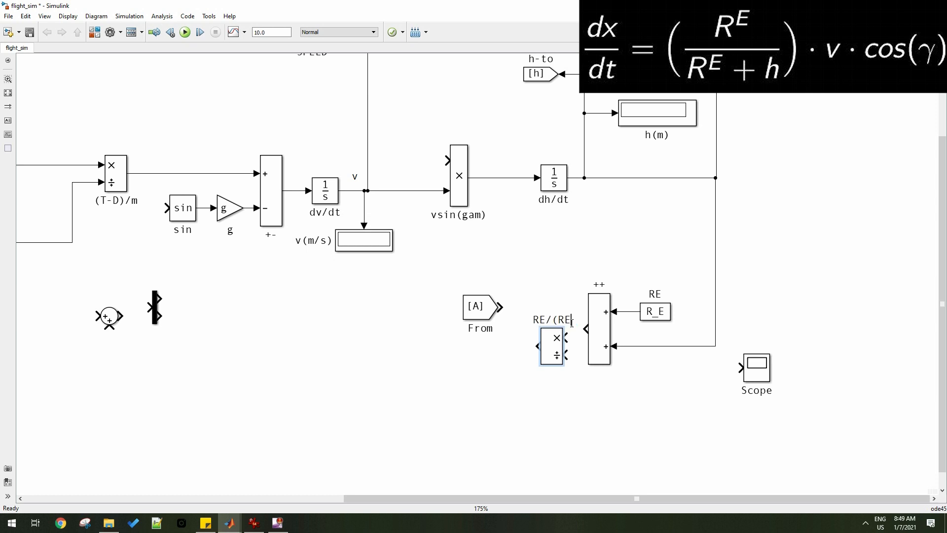
Move the spare From block away, enlarge the RE/(RE+h) divider, and connect RE to its × input and the ++ sum to its ÷ input
{"action": "left_click_drag", "start_coordinate": [480, 306], "coordinate": [406, 393]}
{"action": "mouse_move", "coordinate": [551, 346]}
{"action": "left_mouse_down"}
{"action": "mouse_move", "coordinate": [520, 301]}
{"action": "mouse_move", "coordinate": [533, 346]}
{"action": "left_mouse_up"}
{"action": "left_click_drag", "start_coordinate": [532, 280], "coordinate": [536, 250]}
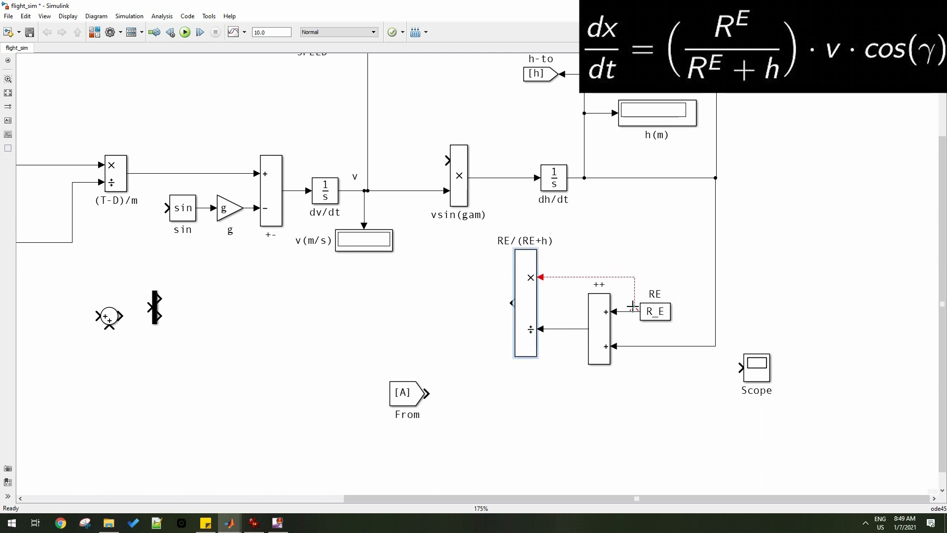
{"action": "left_click_drag", "start_coordinate": [468, 324], "coordinate": [546, 296]}
Copy the vsin(gam) product below the RE/(RE+h) divider, rotate it downward, name it to dx/dt, and connect the divider's output to it
{"action": "left_click_drag", "start_coordinate": [541, 162], "coordinate": [541, 395]}
{"action": "double_click", "coordinate": [541, 419]}
{"action": "type", "text": "to dx/d"}
{"action": "key", "text": "ctrl+r"}
{"action": "left_click_drag", "start_coordinate": [481, 371], "coordinate": [370, 452]}
{"action": "mouse_move", "coordinate": [524, 376]}
{"action": "left_mouse_down"}
{"action": "mouse_move", "coordinate": [516, 373]}
{"action": "mouse_move", "coordinate": [525, 377]}
{"action": "left_mouse_up"}
{"action": "left_click_drag", "start_coordinate": [590, 274], "coordinate": [556, 366]}
{"action": "left_click_drag", "start_coordinate": [582, 384], "coordinate": [541, 274]}
{"action": "left_click_drag", "start_coordinate": [499, 169], "coordinate": [494, 193]}
Place a rotated copy of the dh/dt integrator below the product, name it dx/dt with initial condition x_0, and connect the product to it
{"action": "left_click_drag", "start_coordinate": [590, 62], "coordinate": [500, 368]}
{"action": "key", "text": "ctrl+r"}
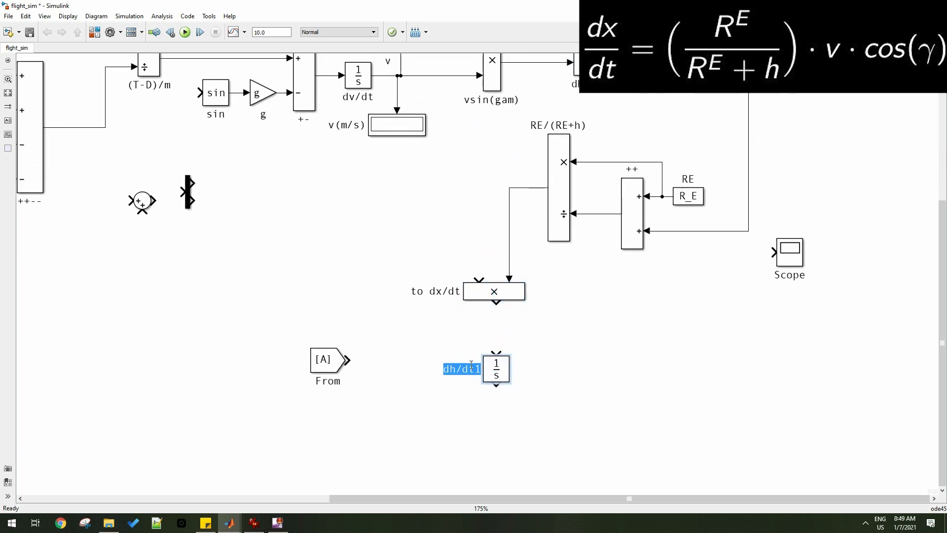
{"action": "double_click", "coordinate": [496, 376]}
{"action": "double_click", "coordinate": [553, 312]}
{"action": "type", "text": "x_0"}
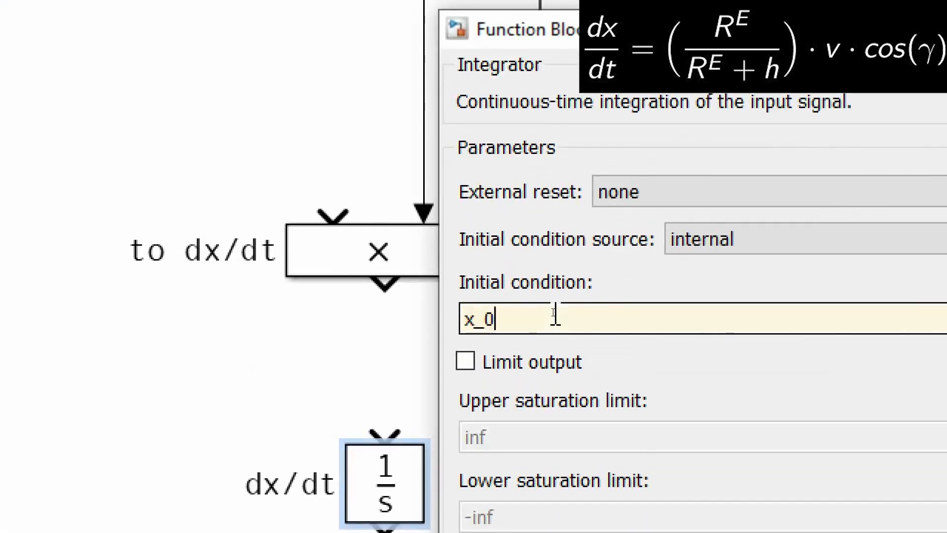
{"action": "key", "text": "Return"}
{"action": "left_click_drag", "start_coordinate": [385, 435], "coordinate": [388, 286]}
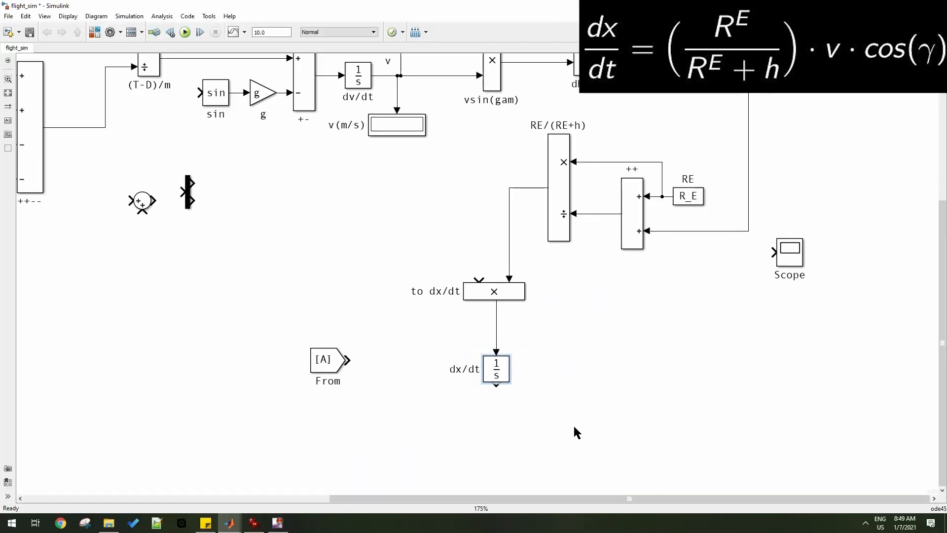
Copy the v(m/s) display to below the dx/dt integrator, name it x(m), and connect it to the integrator output
{"action": "left_click_drag", "start_coordinate": [380, 129], "coordinate": [478, 449]}
{"action": "left_click", "coordinate": [601, 394]}
{"action": "scroll", "coordinate": [383, 272], "scroll_direction": "down", "scroll_amount": 1}
{"action": "left_click_drag", "start_coordinate": [310, 196], "coordinate": [298, 267]}
Copy the h-to Goto block beside the dx/dt output, name it x-to with tag x, and connect it to the x signal
{"action": "left_click_drag", "start_coordinate": [550, 73], "coordinate": [440, 462]}
{"action": "scroll", "coordinate": [523, 446], "scroll_direction": "up", "scroll_amount": 1}
{"action": "left_click_drag", "start_coordinate": [523, 446], "coordinate": [478, 345]}
{"action": "double_click", "coordinate": [379, 346]}
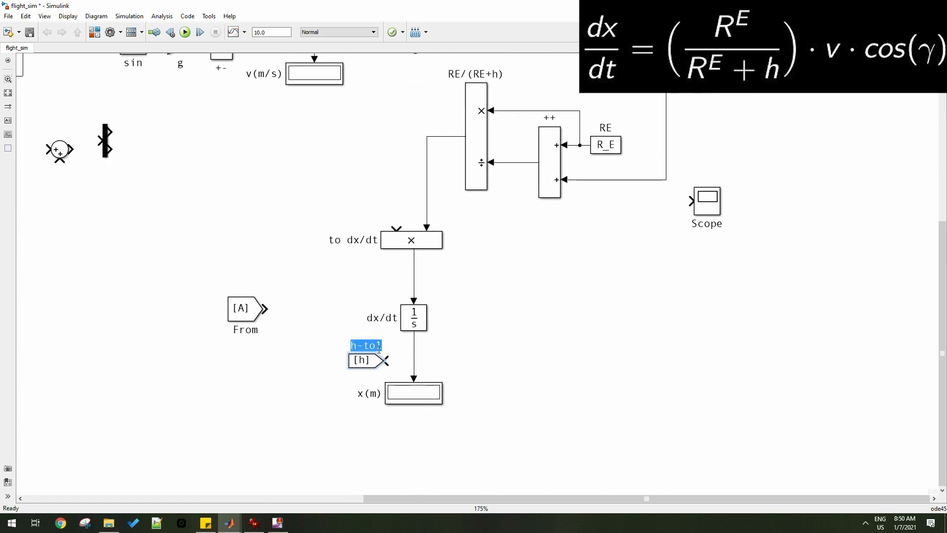
{"action": "double_click", "coordinate": [365, 368]}
{"action": "type", "text": "x-t"}
{"action": "left_click", "coordinate": [437, 367]}
{"action": "left_click_drag", "start_coordinate": [384, 362], "coordinate": [414, 359]}
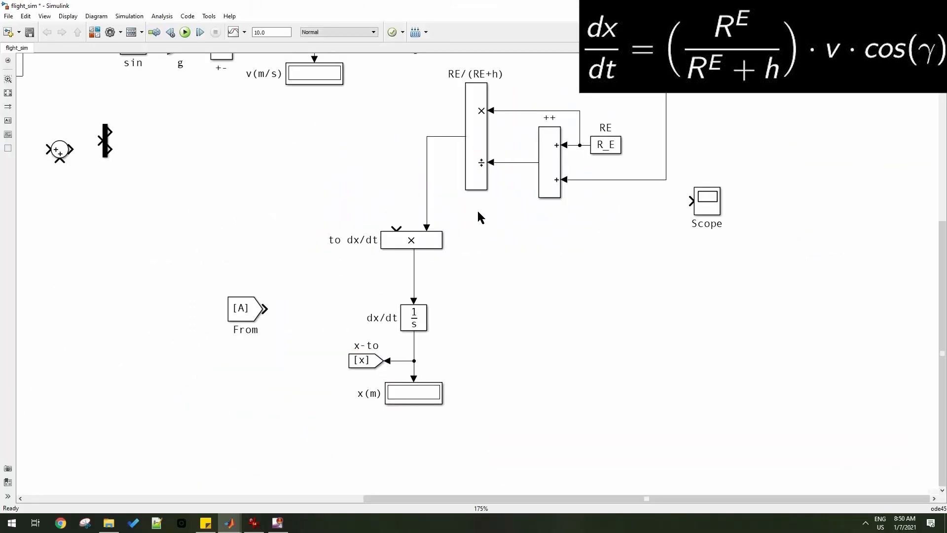
Copy the spare Scope beside the dx/dt output, name it x, and connect it to the x signal
{"action": "left_click_drag", "start_coordinate": [701, 202], "coordinate": [473, 363]}
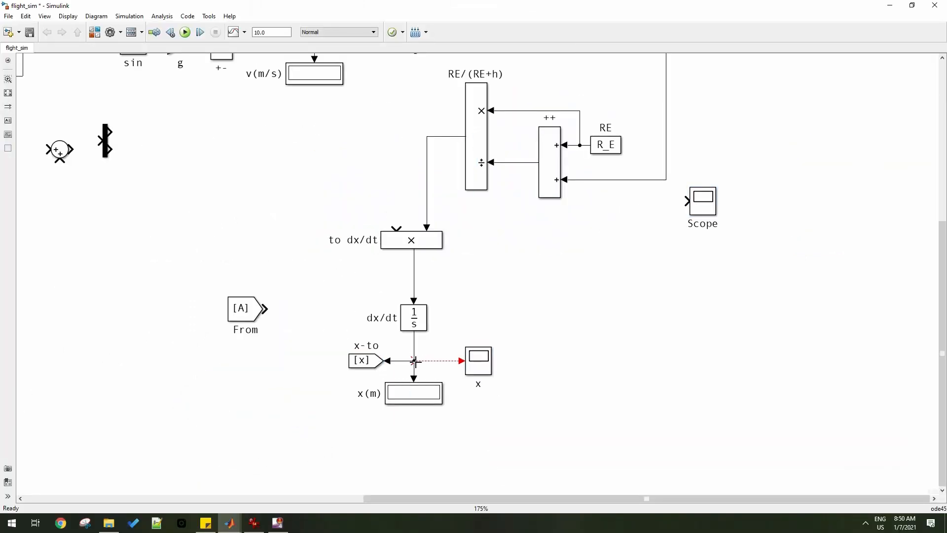
{"action": "scroll", "coordinate": [498, 313], "scroll_direction": "down", "scroll_amount": 1}
{"action": "scroll", "coordinate": [187, 292], "scroll_direction": "down", "scroll_amount": 1}
{"action": "left_click_drag", "start_coordinate": [174, 300], "coordinate": [570, 254]}
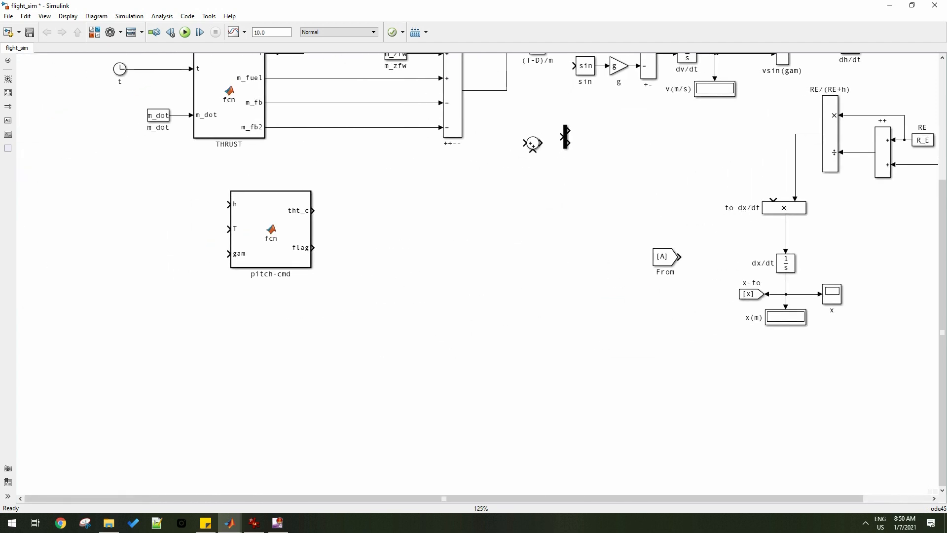
{"action": "key", "text": "alt+Tab"}
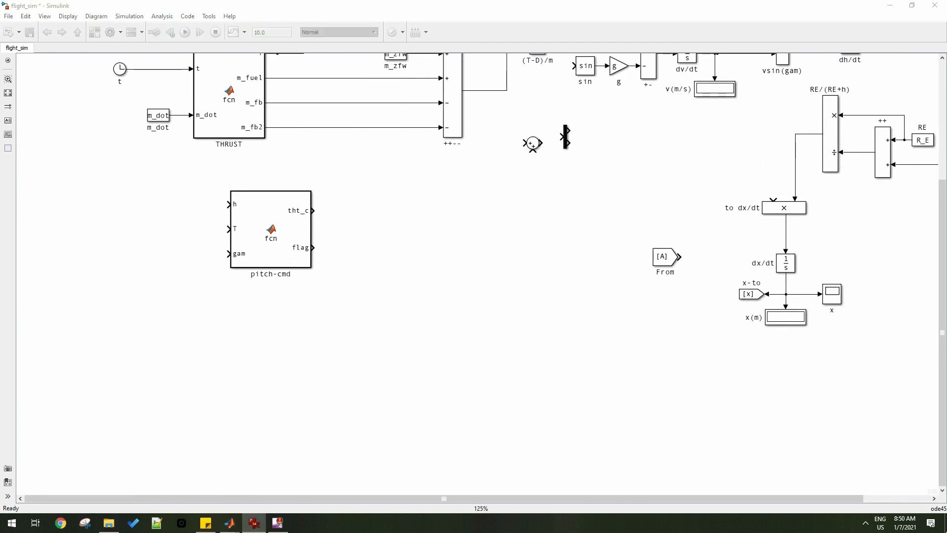
{"action": "key", "text": "alt+Tab"}
Copy the m_dot constant to below the pitch-cmd block, name it g-ii, and set its value to g
{"action": "left_click_drag", "start_coordinate": [139, 140], "coordinate": [355, 324]}
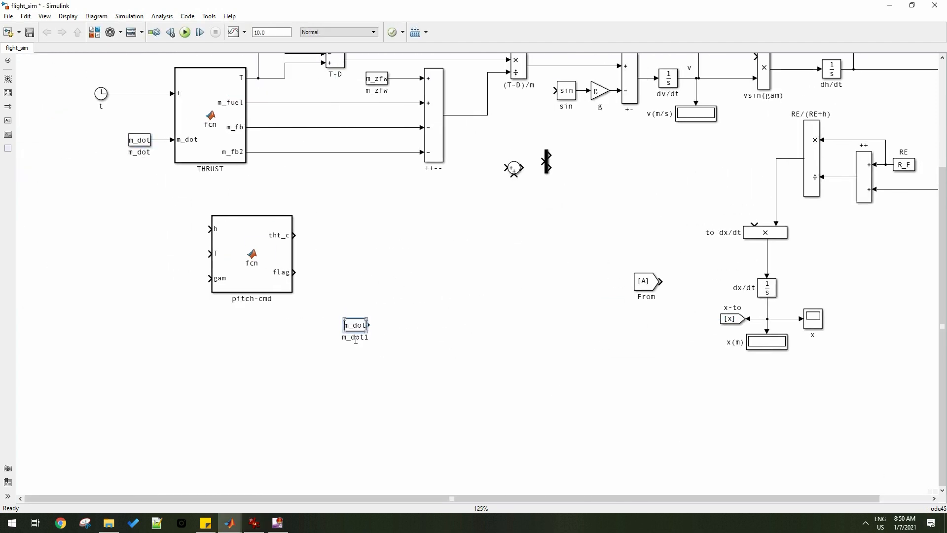
{"action": "double_click", "coordinate": [355, 336]}
{"action": "scroll", "coordinate": [455, 336], "scroll_direction": "up", "scroll_amount": 3}
{"action": "type", "text": "g-ii"}
{"action": "double_click", "coordinate": [304, 317]}
{"action": "type", "text": "g"}
{"action": "left_click", "coordinate": [389, 403]}
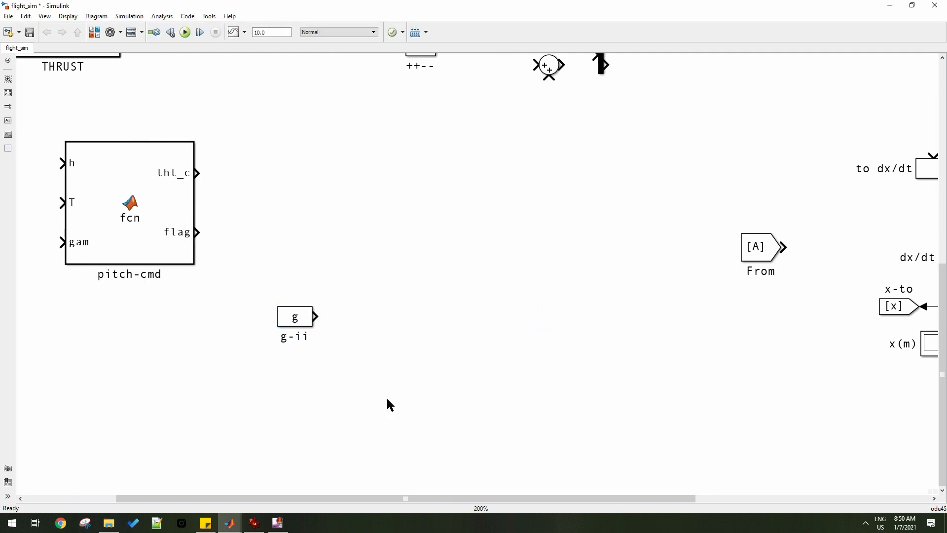
Move the g-ii constant under the pitch-cmd block so it lines up with that block's right edge
{"action": "left_click_drag", "start_coordinate": [293, 320], "coordinate": [237, 334]}
{"action": "scroll", "coordinate": [494, 345], "scroll_direction": "down", "scroll_amount": 4}
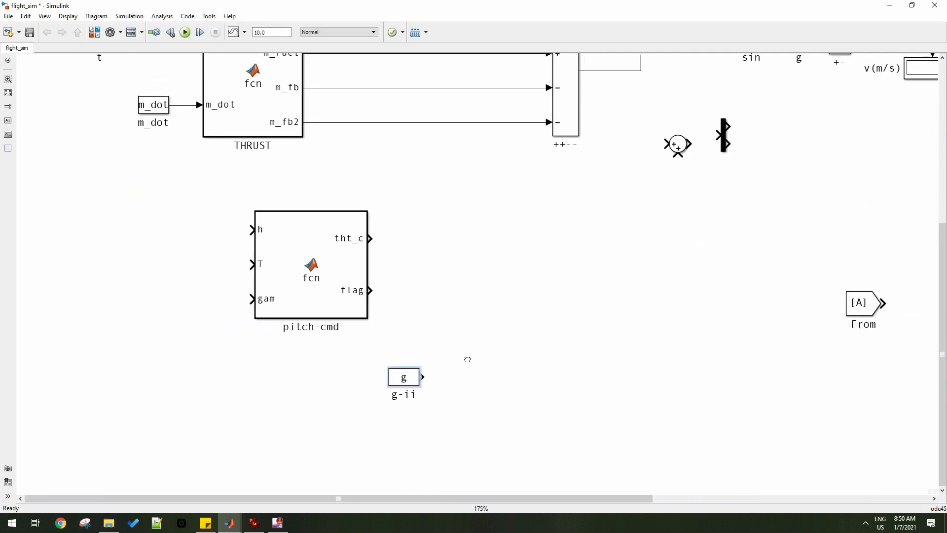
{"action": "left_click_drag", "start_coordinate": [420, 369], "coordinate": [392, 369]}
{"action": "scroll", "coordinate": [532, 354], "scroll_direction": "up", "scroll_amount": 2}
{"action": "left_click_drag", "start_coordinate": [530, 353], "coordinate": [457, 363]}
{"action": "scroll", "coordinate": [465, 365], "scroll_direction": "up", "scroll_amount": 1}
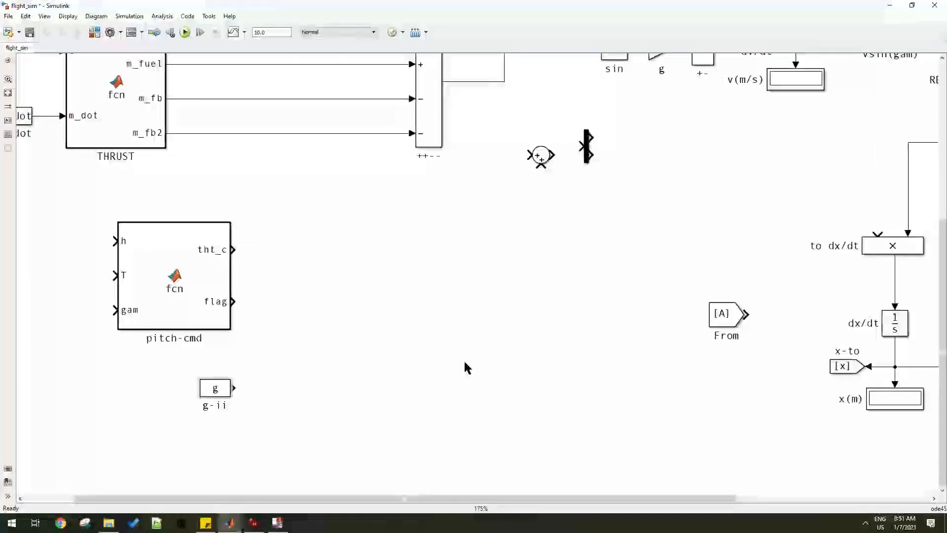
Move the spare From block to below the g-ii constant and set its Goto tag to v
{"action": "scroll", "coordinate": [461, 366], "scroll_direction": "down", "scroll_amount": 1}
{"action": "left_click_drag", "start_coordinate": [679, 323], "coordinate": [242, 434]}
{"action": "double_click", "coordinate": [243, 437]}
{"action": "type", "text": "v"}
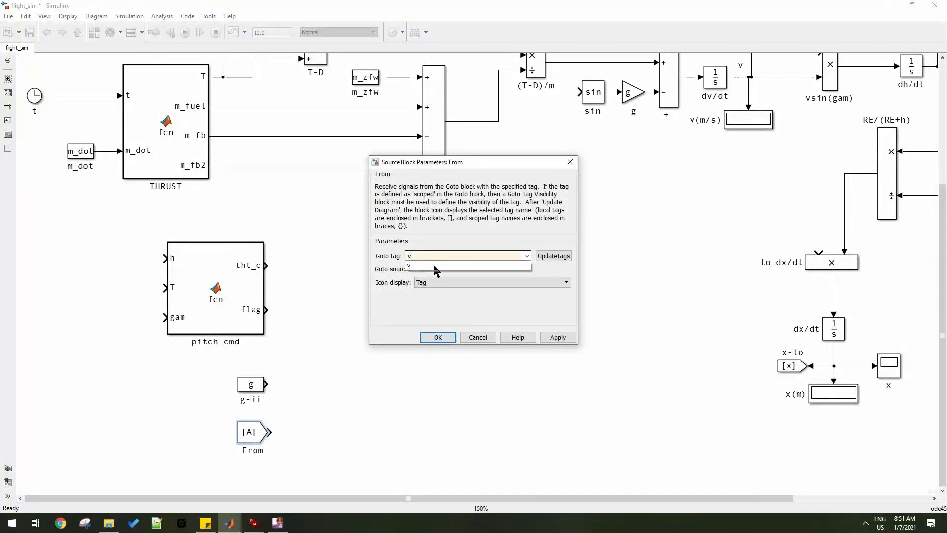
{"action": "left_click", "coordinate": [434, 338]}
Name the From block v-frm and shrink its height beneath the g-ii constant
{"action": "double_click", "coordinate": [253, 450]}
{"action": "scroll", "coordinate": [257, 474], "scroll_direction": "up", "scroll_amount": 2}
{"action": "type", "text": "v-frm"}
{"action": "left_click", "coordinate": [270, 435]}
{"action": "left_click_drag", "start_coordinate": [271, 435], "coordinate": [270, 414]}
{"action": "left_click", "coordinate": [317, 393]}
Copy the x-to Goto block to below the ++ sum block, flip it horizontally, and name it RE+h
{"action": "left_click", "coordinate": [712, 330]}
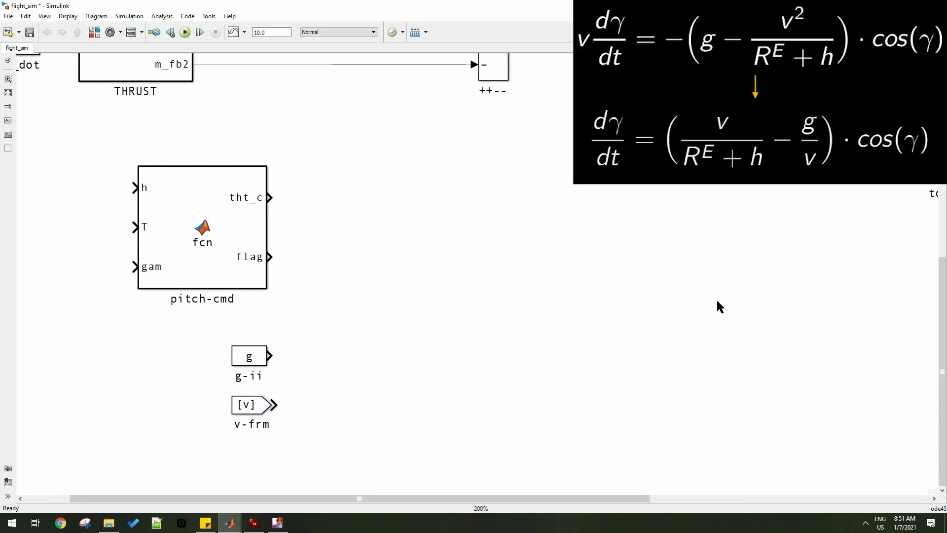
{"action": "left_click_drag", "start_coordinate": [713, 330], "coordinate": [375, 488]}
{"action": "left_click_drag", "start_coordinate": [913, 341], "coordinate": [590, 350]}
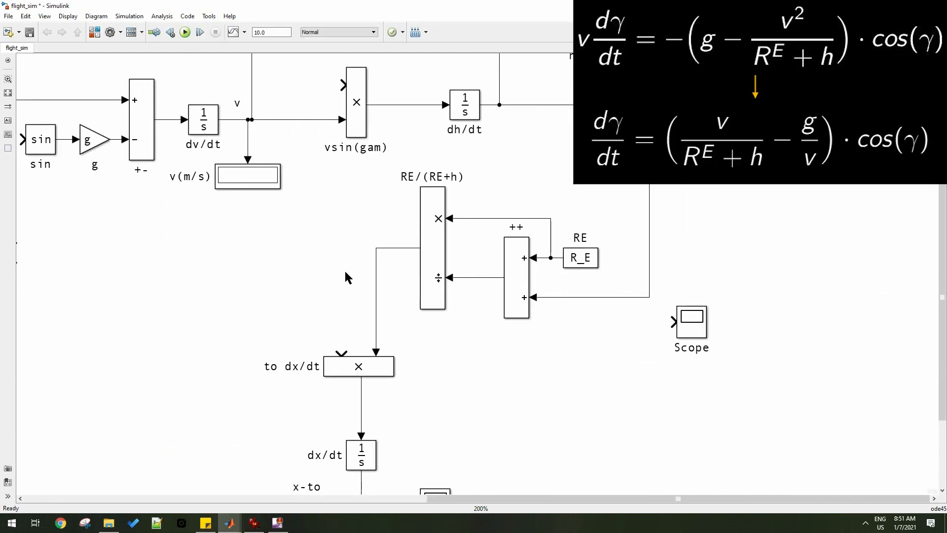
{"action": "left_click_drag", "start_coordinate": [348, 267], "coordinate": [342, 251]}
{"action": "left_click_drag", "start_coordinate": [312, 485], "coordinate": [498, 353]}
{"action": "key", "text": "ctrl+r"}
{"action": "key", "text": "ctrl+r"}
{"action": "double_click", "coordinate": [500, 365]}
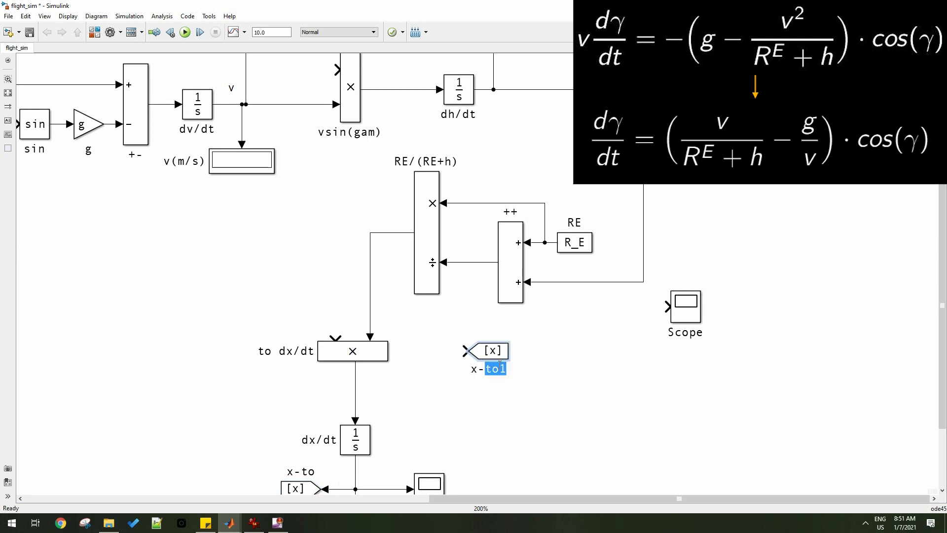
{"action": "type", "text": "RE+h"}
Set the tag of the RE+h Goto block to RH
{"action": "double_click", "coordinate": [493, 354]}
{"action": "double_click", "coordinate": [462, 216]}
{"action": "type", "text": "RH"}
{"action": "key", "text": "Return"}
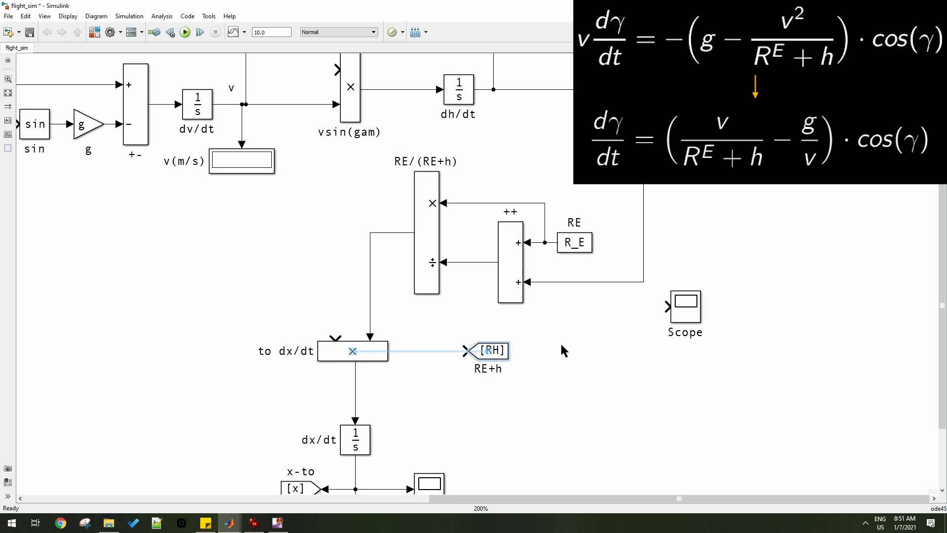
Copy the v-frm block directly below itself, name the copy RH-frm, and set its Goto tag to RH
{"action": "left_click_drag", "start_coordinate": [251, 418], "coordinate": [501, 320]}
{"action": "left_click_drag", "start_coordinate": [213, 285], "coordinate": [213, 335]}
{"action": "double_click", "coordinate": [216, 345]}
{"action": "double_click", "coordinate": [230, 337]}
{"action": "double_click", "coordinate": [410, 255]}
{"action": "type", "text": "RH"}
{"action": "left_click", "coordinate": [556, 337]}
{"action": "key", "text": "Return"}
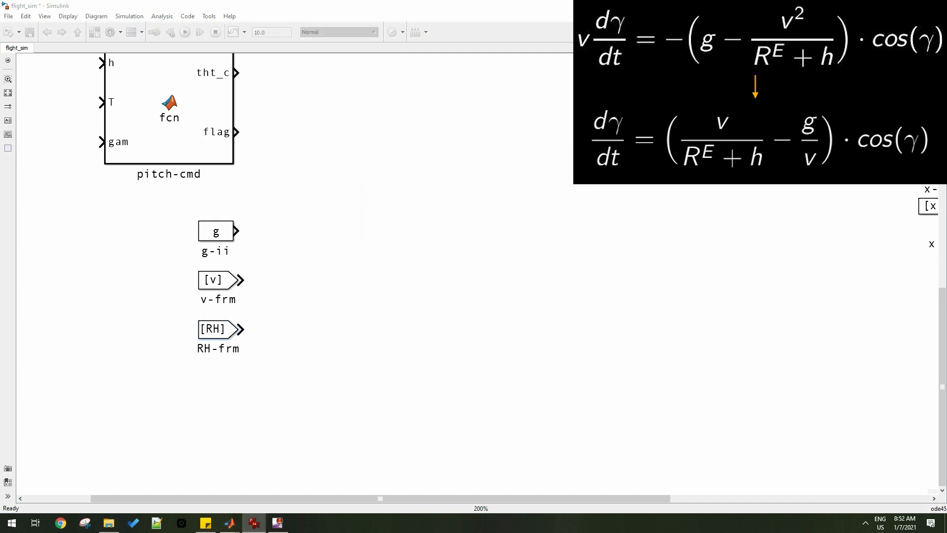
Copy the RE/(RE+h) divider beside the g-ii constant facing right, name it g/v, and shrink it to a small block
{"action": "scroll", "coordinate": [508, 231], "scroll_direction": "down", "scroll_amount": 1}
{"action": "left_click_drag", "start_coordinate": [507, 230], "coordinate": [415, 316]}
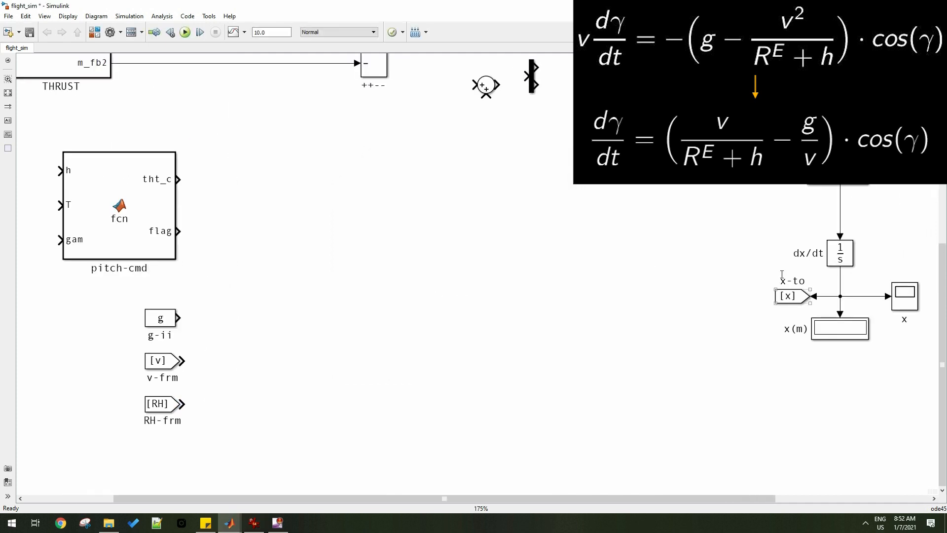
{"action": "scroll", "coordinate": [698, 264], "scroll_direction": "down", "scroll_amount": 1}
{"action": "left_click_drag", "start_coordinate": [739, 128], "coordinate": [371, 374]}
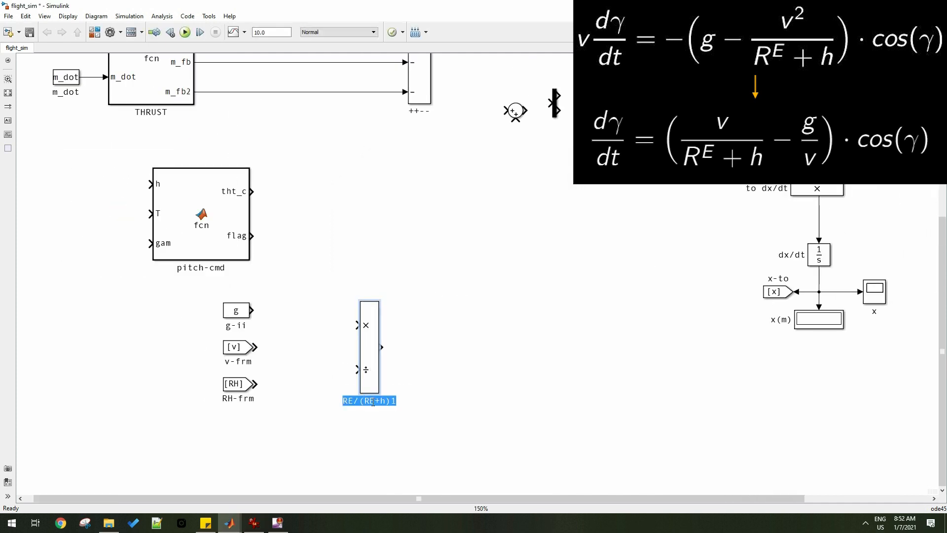
{"action": "left_click_drag", "start_coordinate": [372, 383], "coordinate": [352, 323]}
{"action": "key", "text": "ctrl+v"}
{"action": "key", "text": "Delete"}
Move the v-frm and RH-frm blocks farther down, away from the g-ii constant
{"action": "left_click_drag", "start_coordinate": [205, 345], "coordinate": [285, 402]}
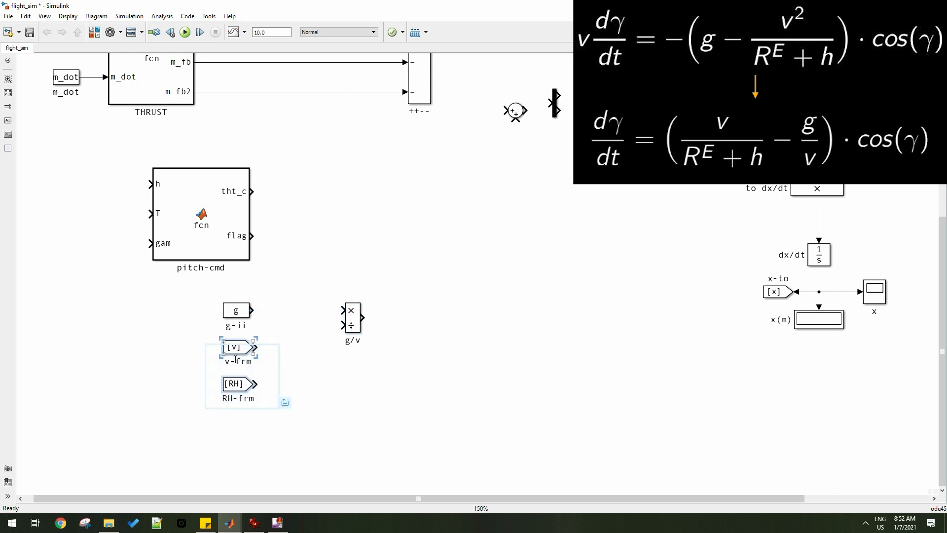
{"action": "left_click_drag", "start_coordinate": [236, 384], "coordinate": [237, 410]}
{"action": "left_click", "coordinate": [307, 382]}
Copy the g/v divider below itself, stretch the copy to span the v-frm and RH-frm rows, and name it v/(RE+h)
{"action": "left_click_drag", "start_coordinate": [351, 328], "coordinate": [363, 432]}
{"action": "left_click_drag", "start_coordinate": [359, 424], "coordinate": [358, 419]}
{"action": "left_click", "coordinate": [356, 437]}
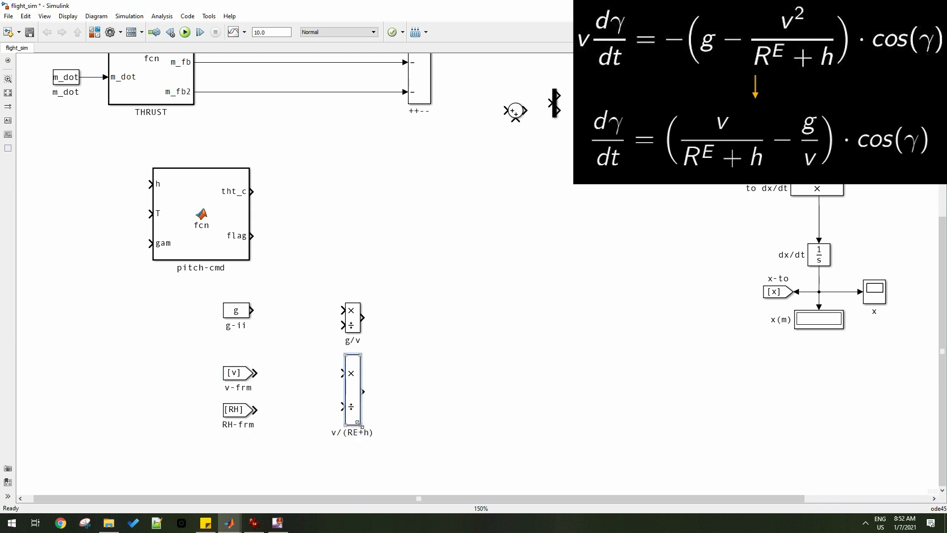
{"action": "left_click_drag", "start_coordinate": [360, 425], "coordinate": [360, 429]}
Wire g-ii and v-frm into the g/v divider, v-frm and RH-frm into v/(RE+h), and shift the whole group left
{"action": "left_click_drag", "start_coordinate": [251, 310], "coordinate": [346, 312]}
{"action": "left_click_drag", "start_coordinate": [202, 289], "coordinate": [398, 449]}
{"action": "left_click_drag", "start_coordinate": [347, 406], "coordinate": [292, 416]}
{"action": "left_click", "coordinate": [408, 378]}
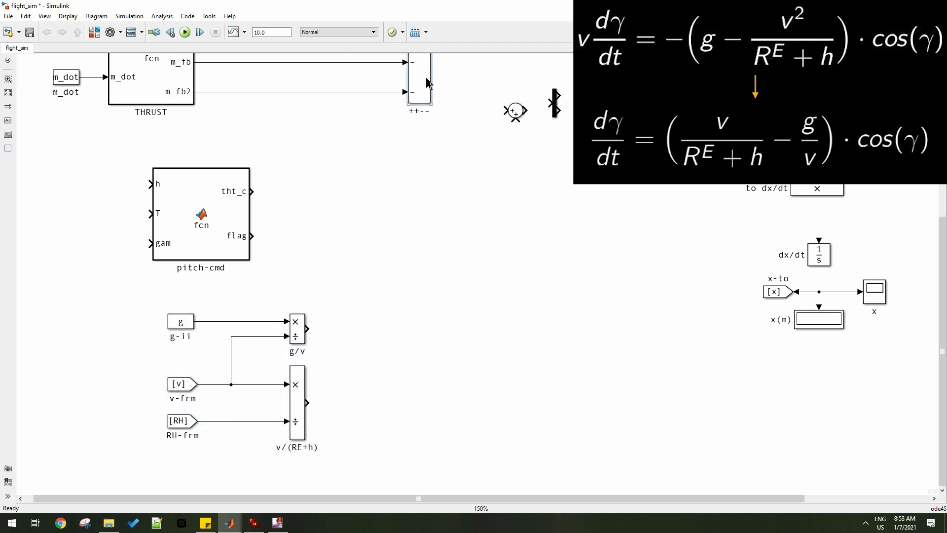
Copy the ++-- sum block to the right of the two dividers, name it -+, and set its list of signs to -+
{"action": "left_click_drag", "start_coordinate": [423, 83], "coordinate": [412, 364]}
{"action": "double_click", "coordinate": [412, 392]}
{"action": "type", "text": "-+"}
{"action": "scroll", "coordinate": [411, 393], "scroll_direction": "up", "scroll_amount": 1}
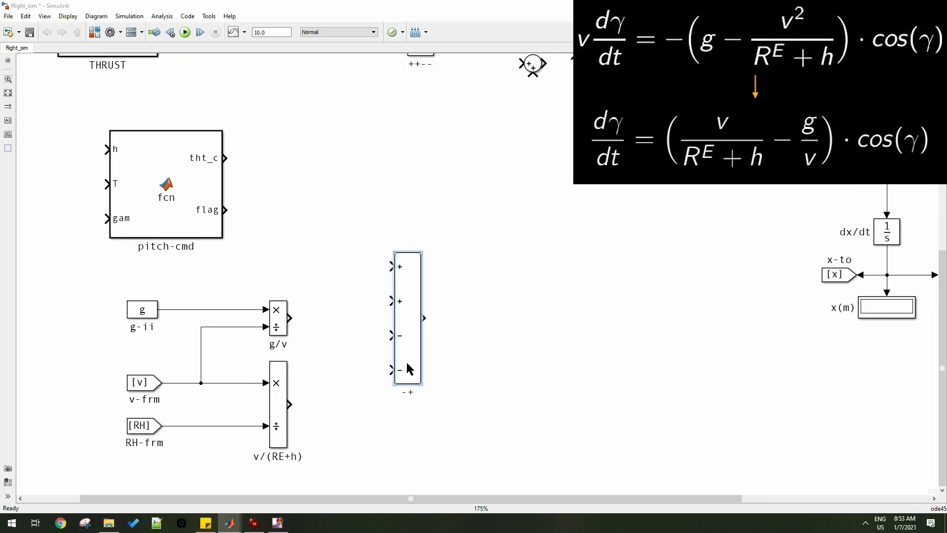
{"action": "double_click", "coordinate": [407, 364]}
{"action": "double_click", "coordinate": [446, 338]}
{"action": "type", "text": "-+"}
{"action": "key", "text": "Return"}
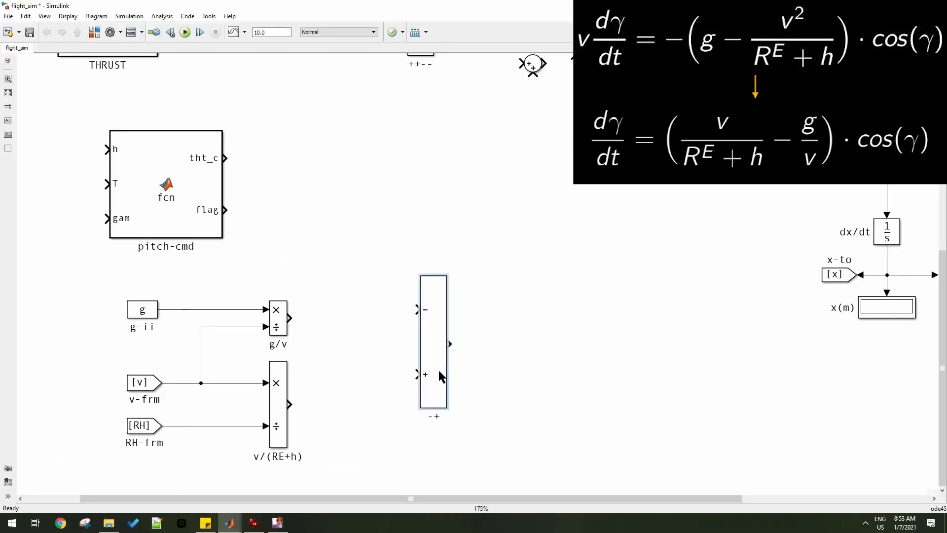